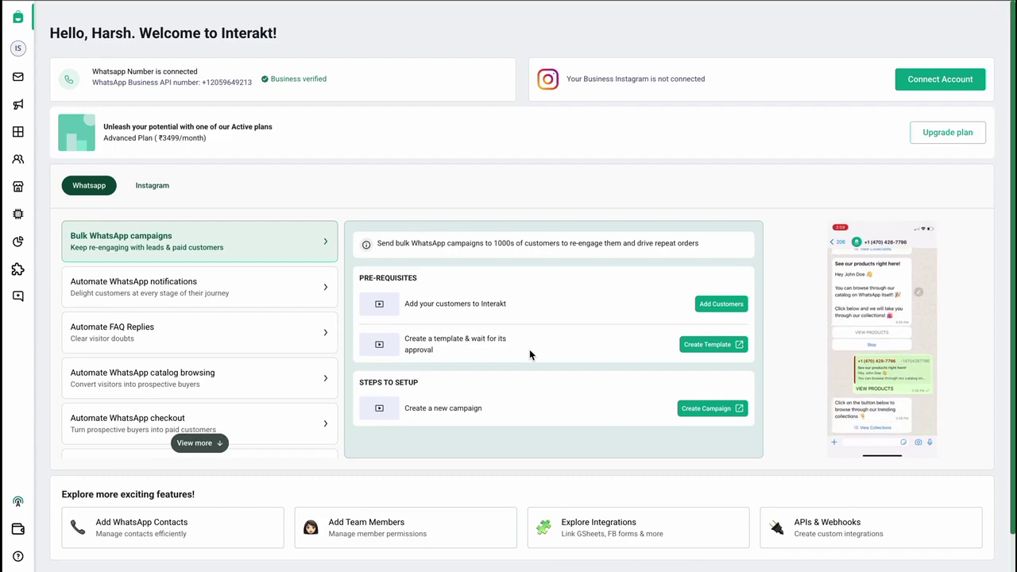
Find the Yampi card under Integrations and start connecting Yampi to Interakt.
left_click(19, 272)
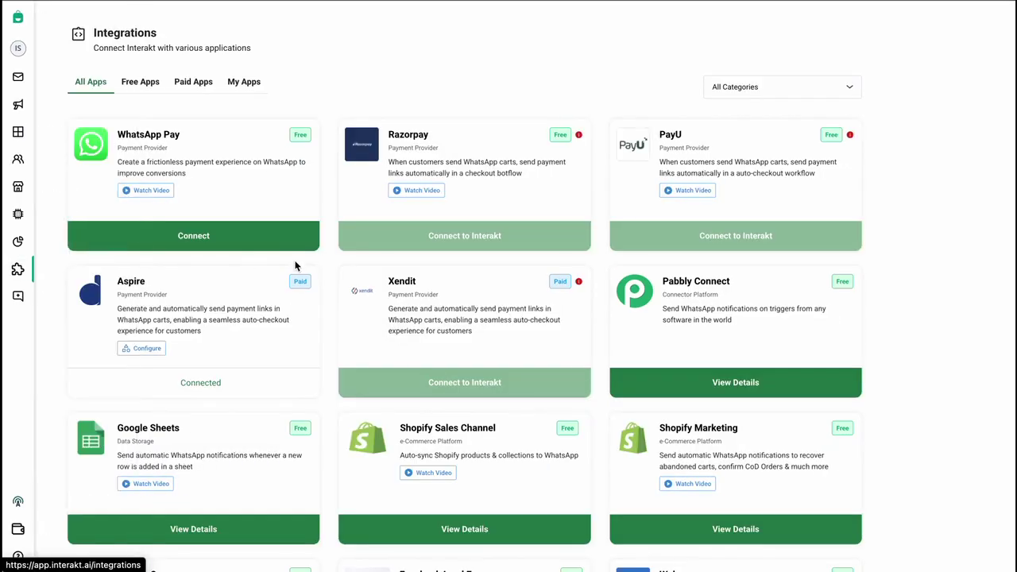
scroll(330, 285, "down", 10)
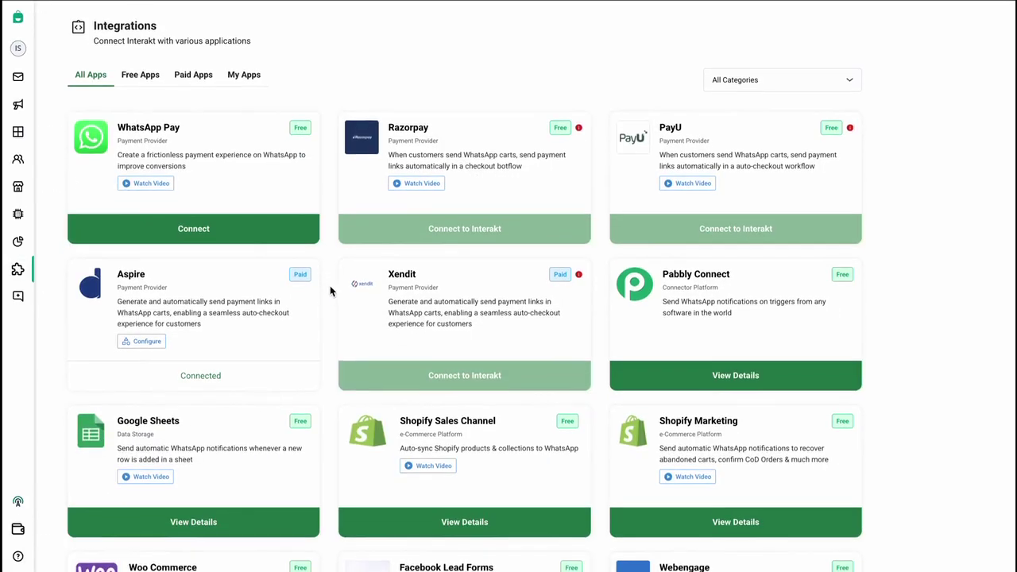
scroll(332, 291, "down", 3)
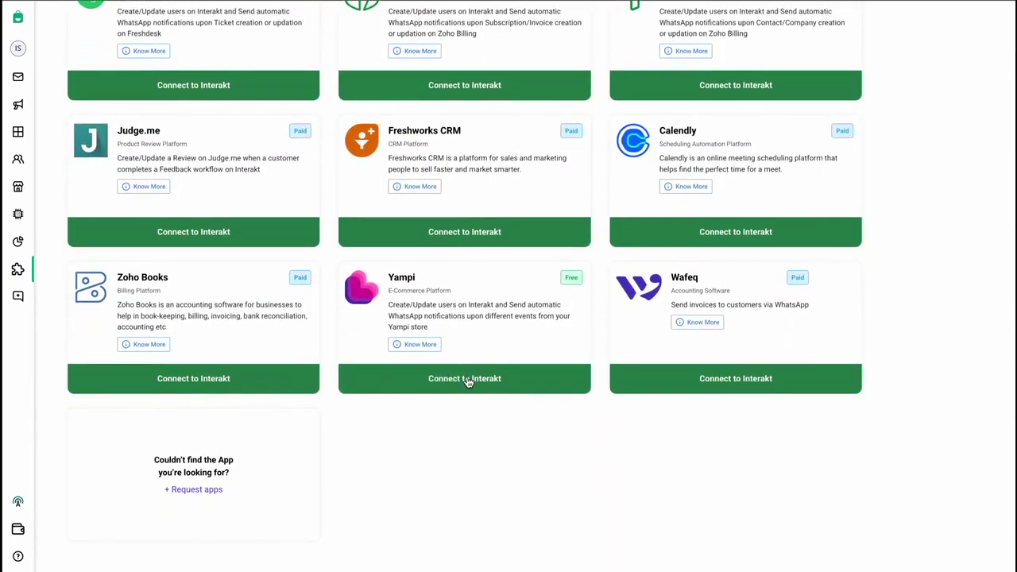
left_click(468, 380)
Install the Yampi (Order Placed) <> Interakt (Track Event) workflow from the Yampi workflow templates.
left_click(475, 426)
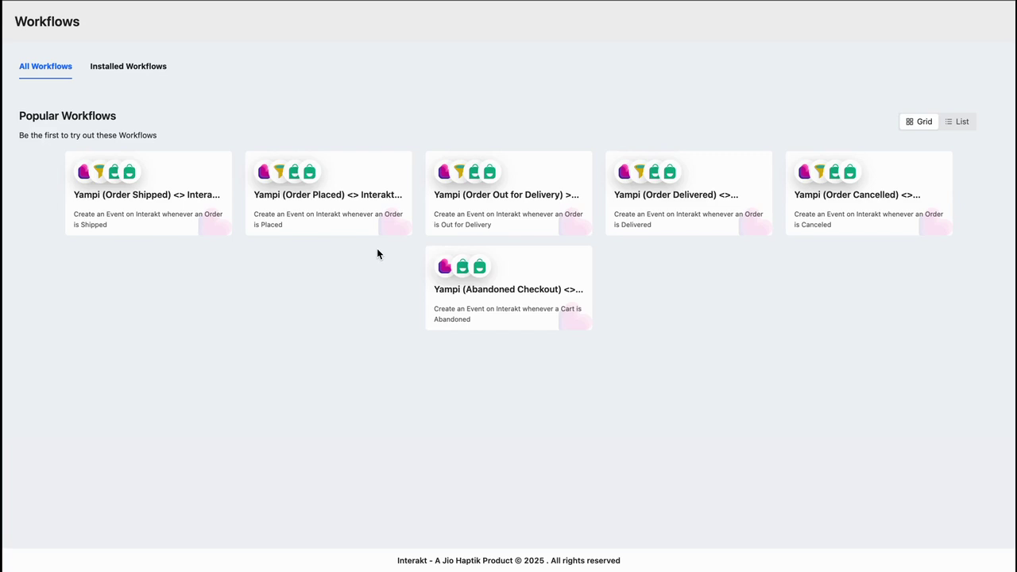
left_click(337, 199)
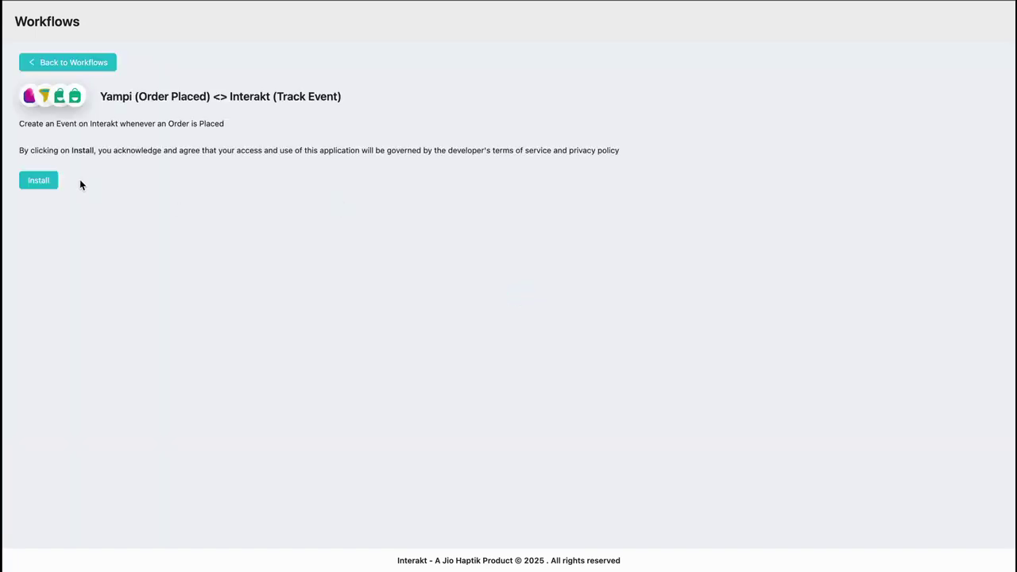
left_click(43, 181)
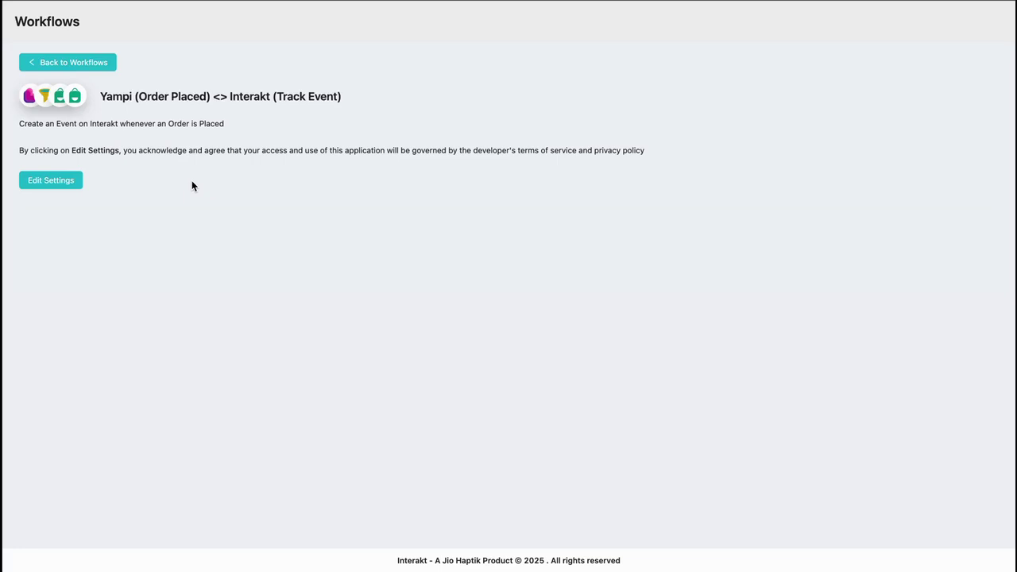
Open the installed workflow's connection settings, then go to the Yampi store dashboard.
left_click(50, 180)
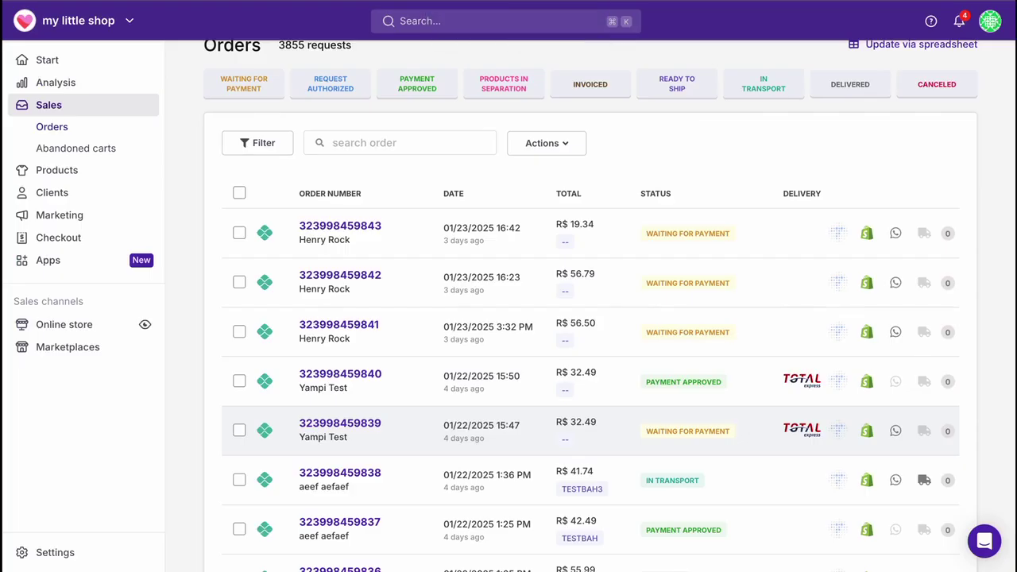
left_click(47, 60)
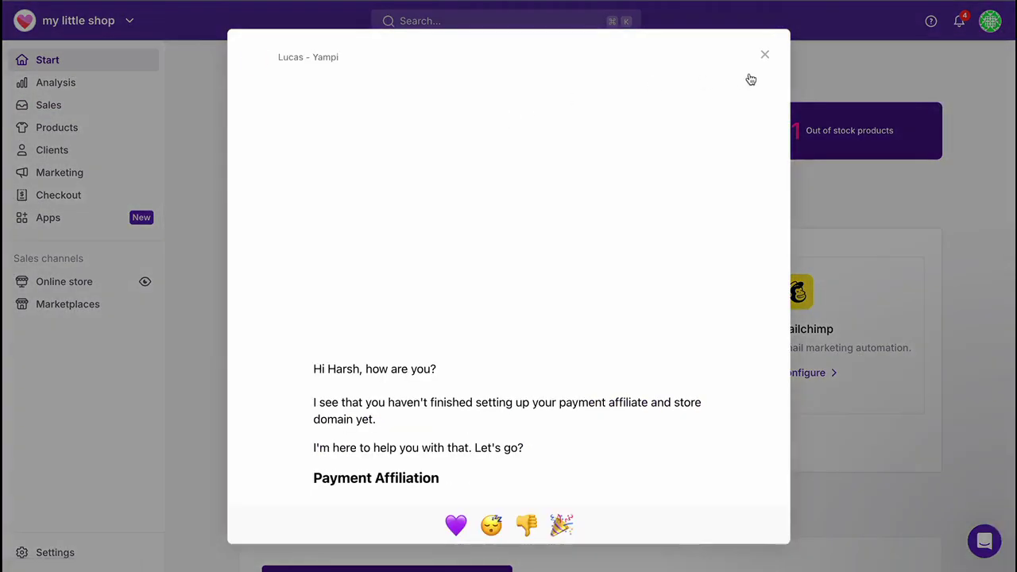
Copy the token from Yampi's API Credentials and put it in Interakt's Yampi Token field.
left_click(764, 52)
left_click(989, 23)
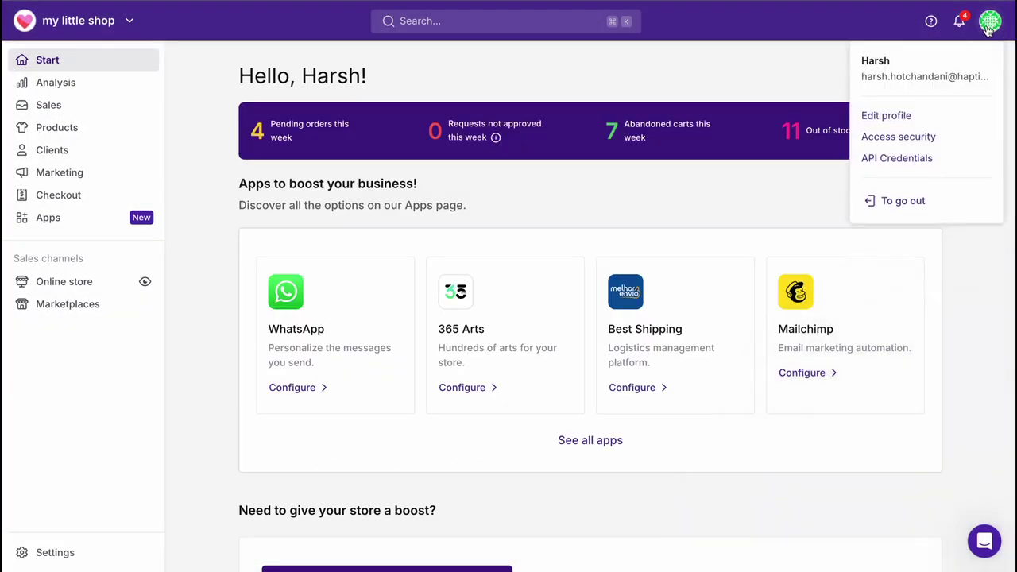
left_click(902, 158)
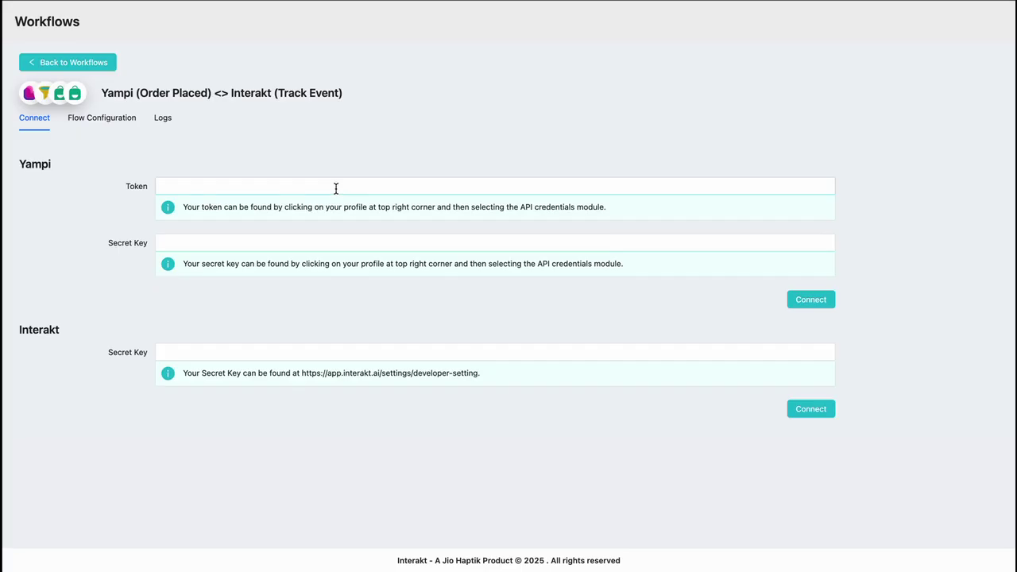
left_click(337, 187)
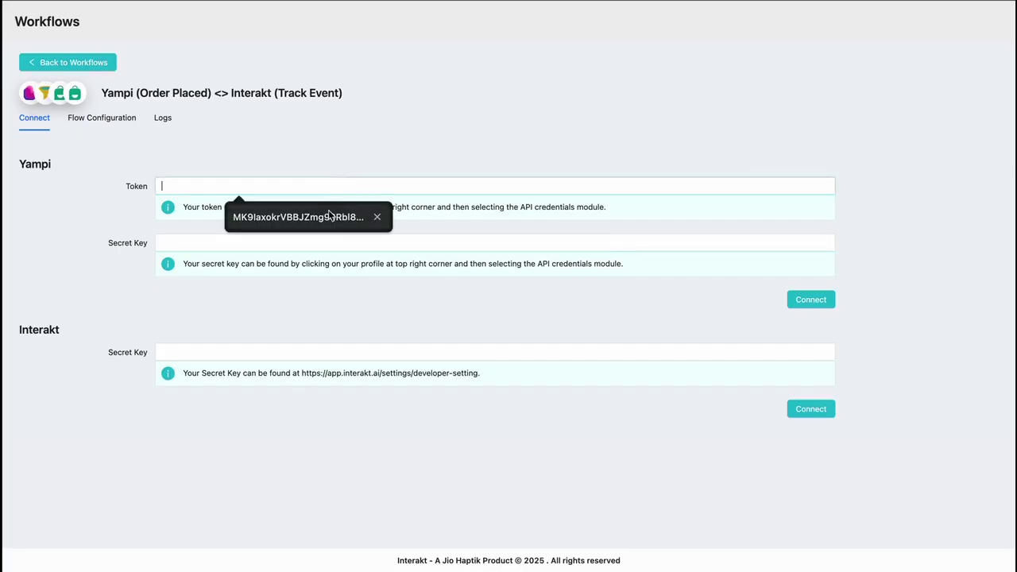
left_click(324, 223)
Enter the Yampi secret key and connect the Yampi store to the workflow.
left_click(305, 243)
left_click(299, 274)
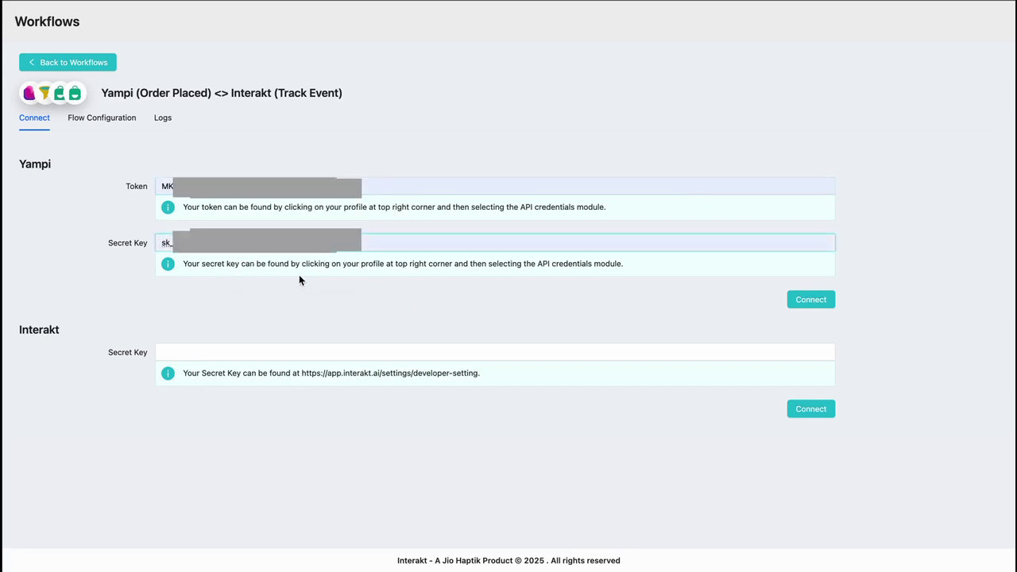
left_click(824, 299)
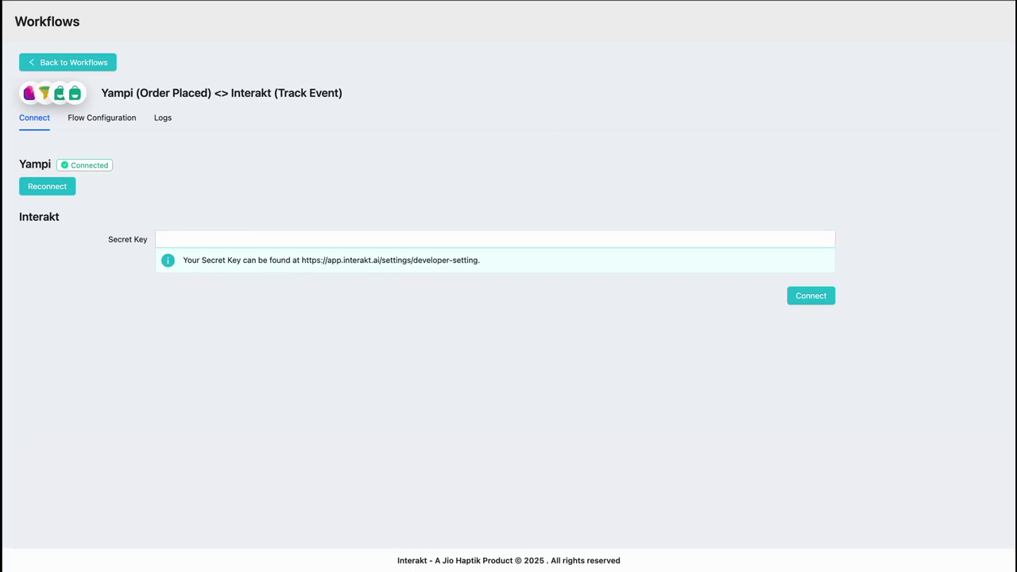
Copy the Interakt secret key from Developer Settings and connect the Interakt account to the workflow.
left_click(607, 6)
left_click(24, 76)
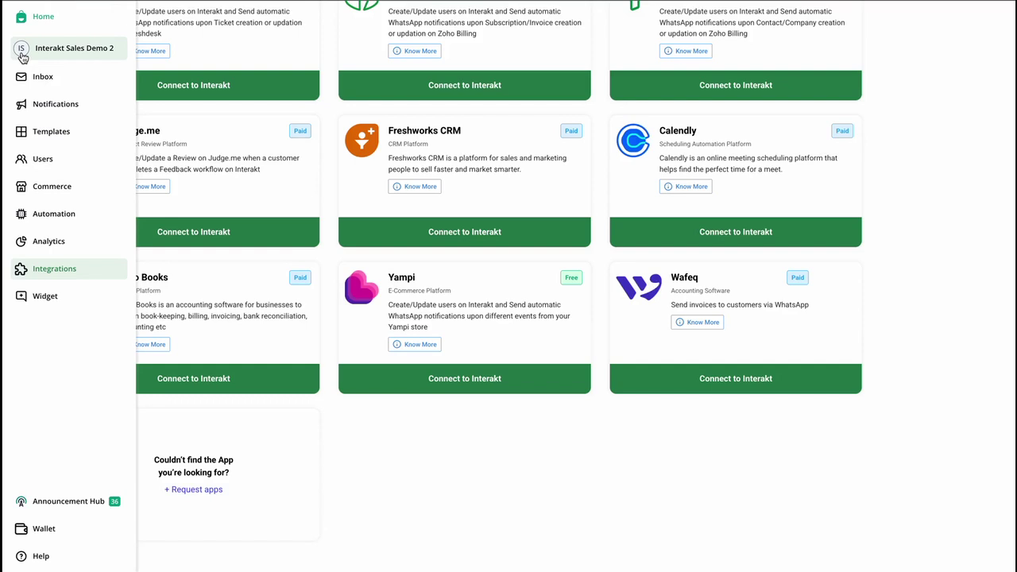
left_click(22, 52)
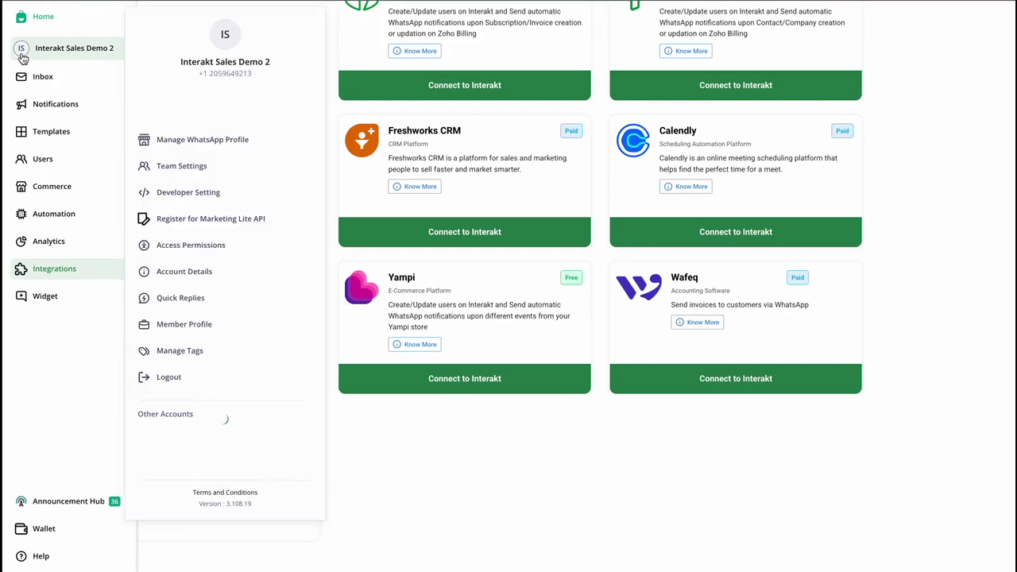
left_click(207, 167)
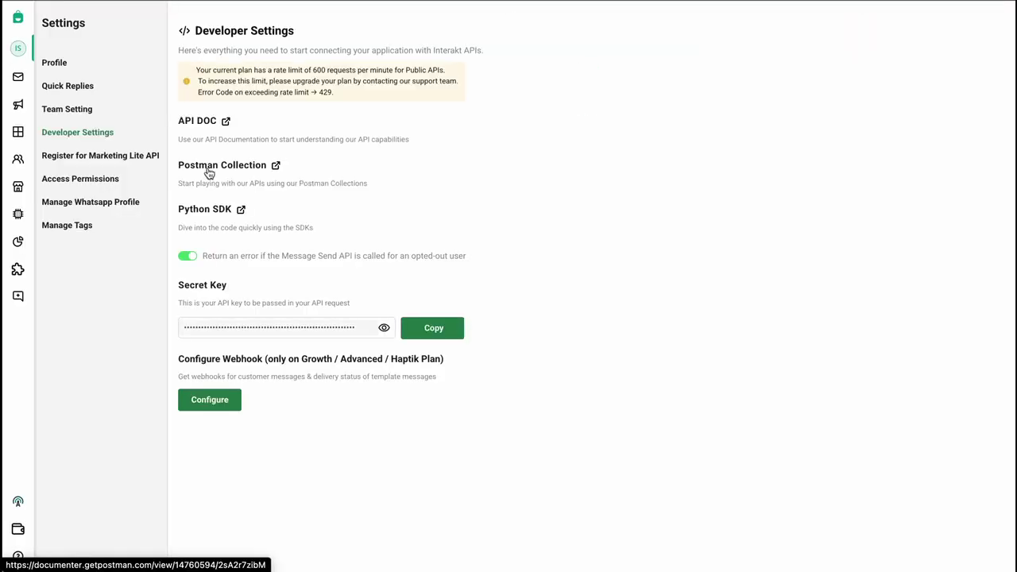
left_click(434, 329)
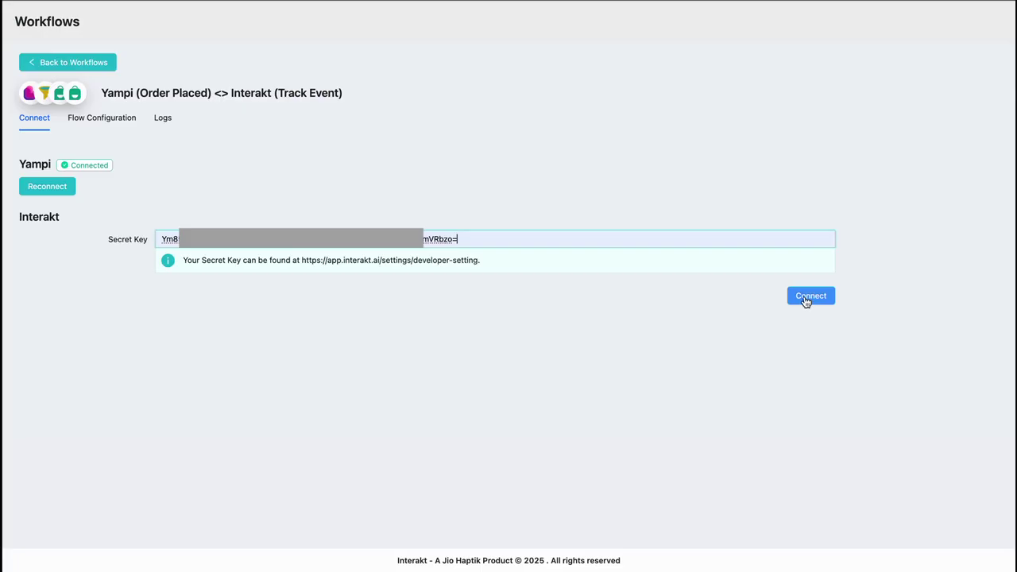
left_click(805, 297)
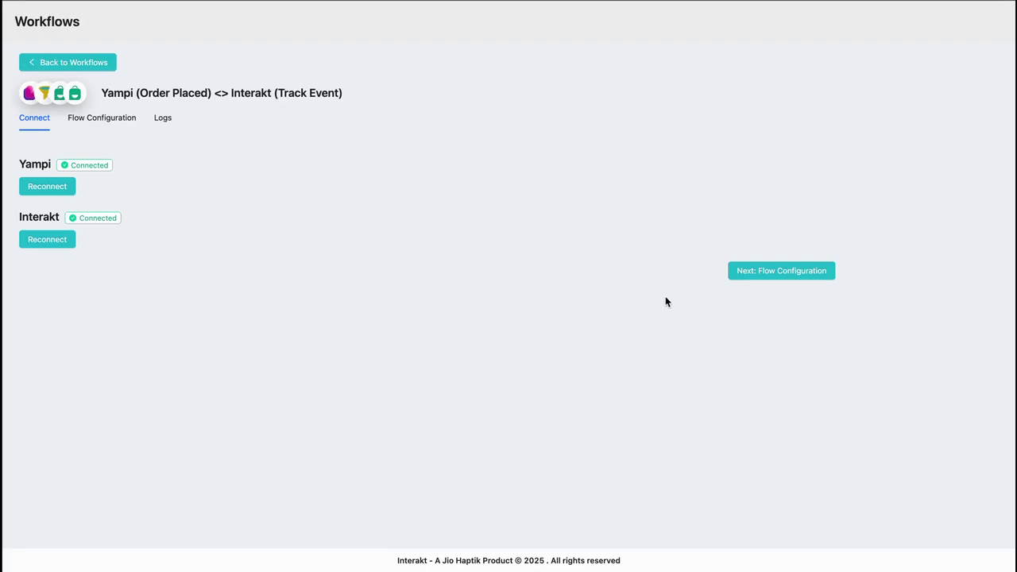
Set the trigger store to minhalojateste, activate the workflow and return to Installed Workflows.
left_click(785, 271)
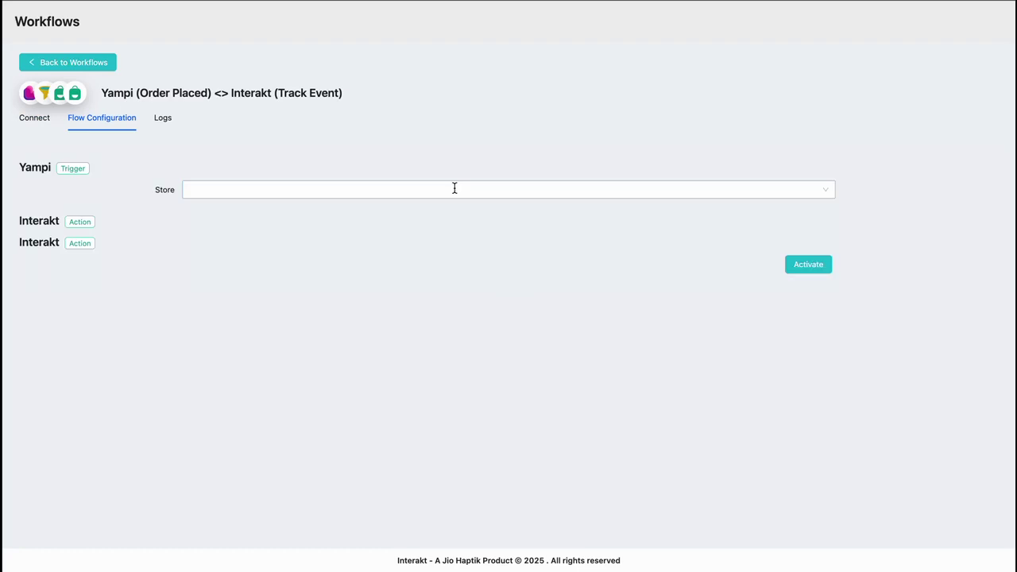
left_click(455, 188)
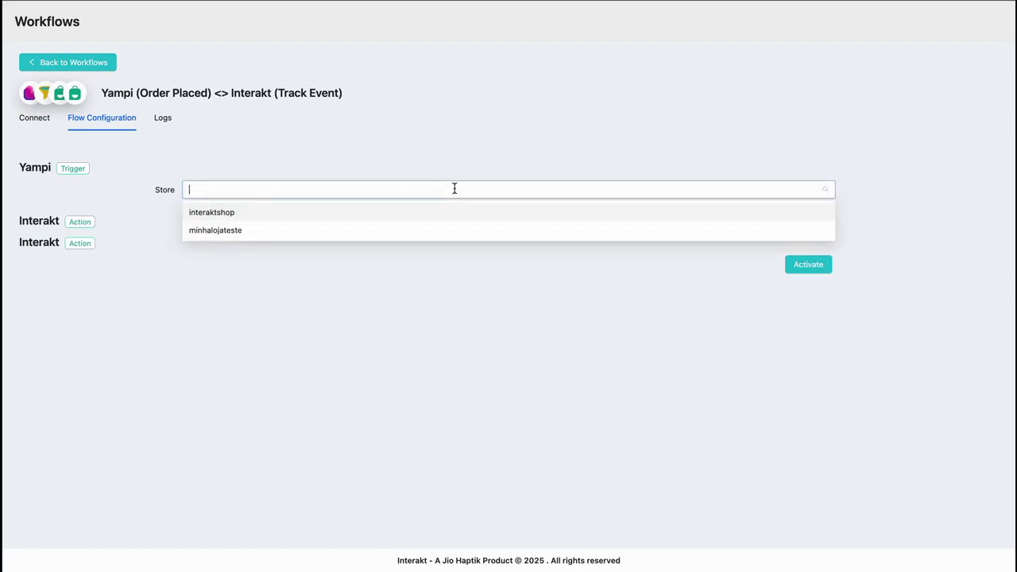
left_click(448, 232)
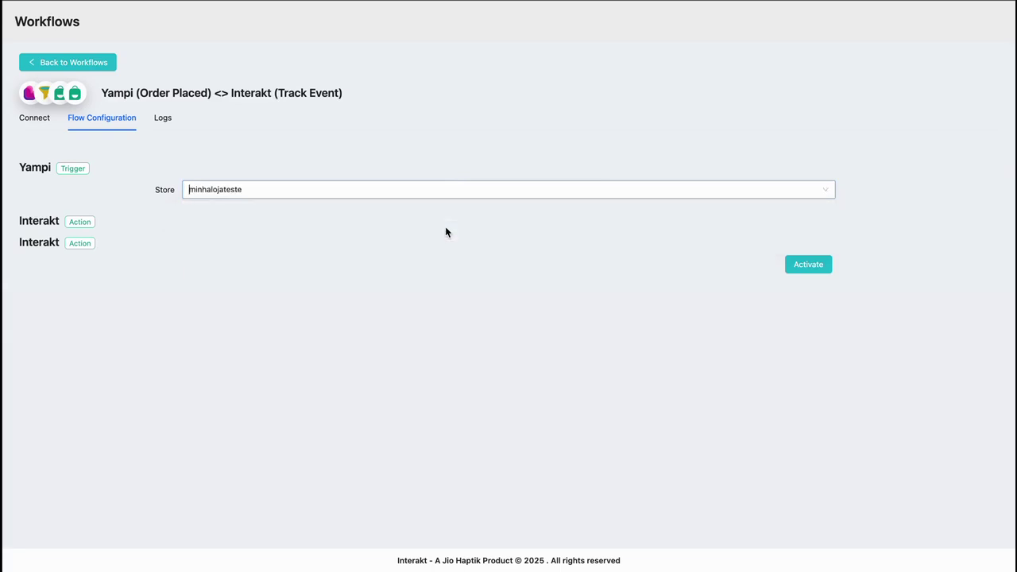
left_click(793, 264)
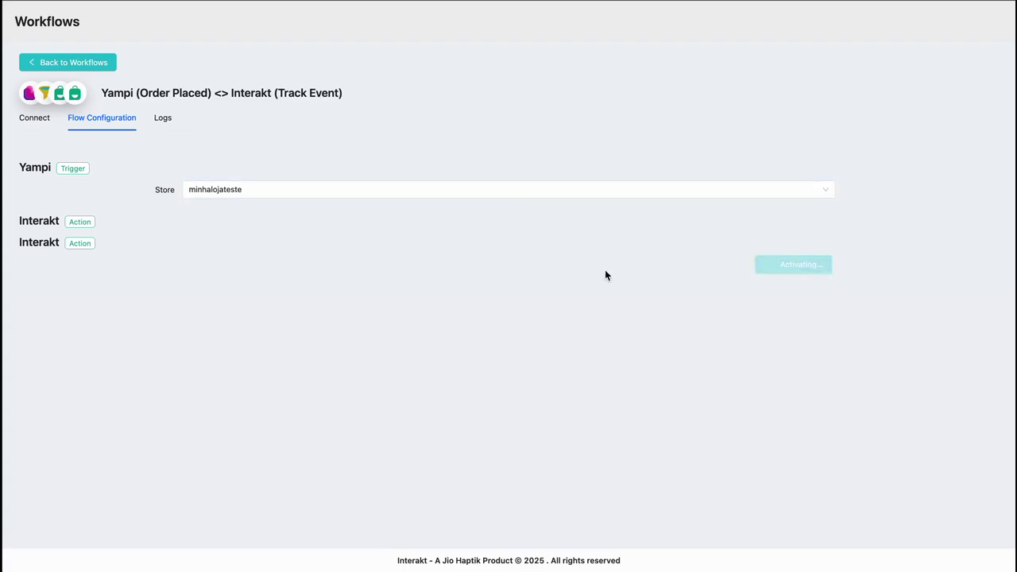
left_click(89, 72)
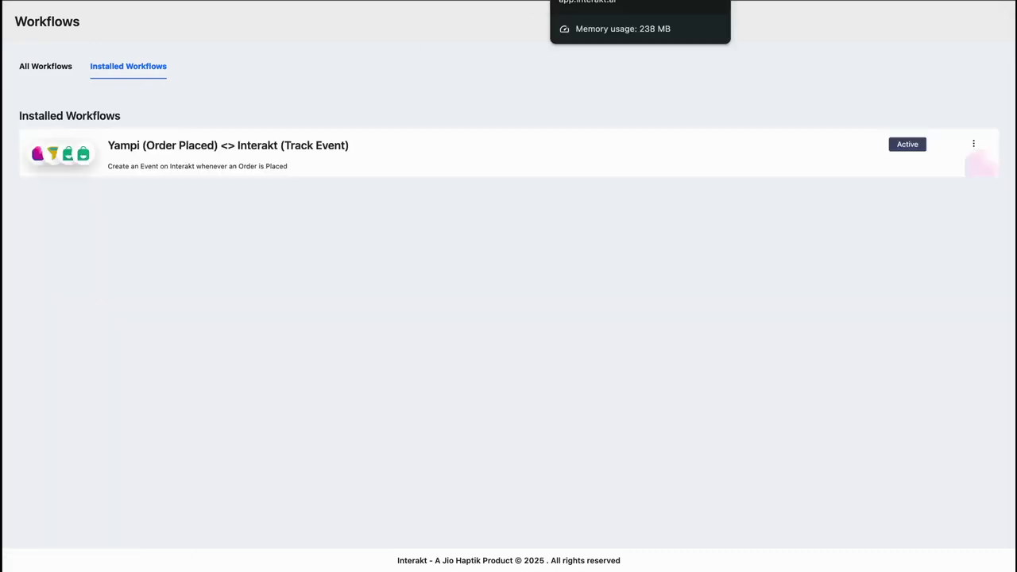
Switch back to Developer Settings and open the WhatsApp Templates list to find orderplaced_br.
key("ctrl+Tab")
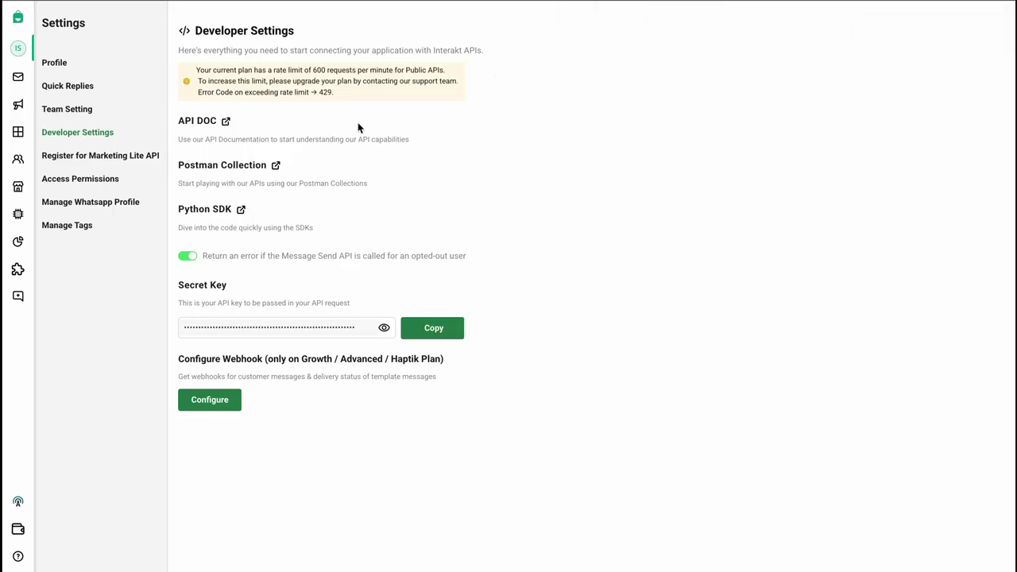
left_click(20, 136)
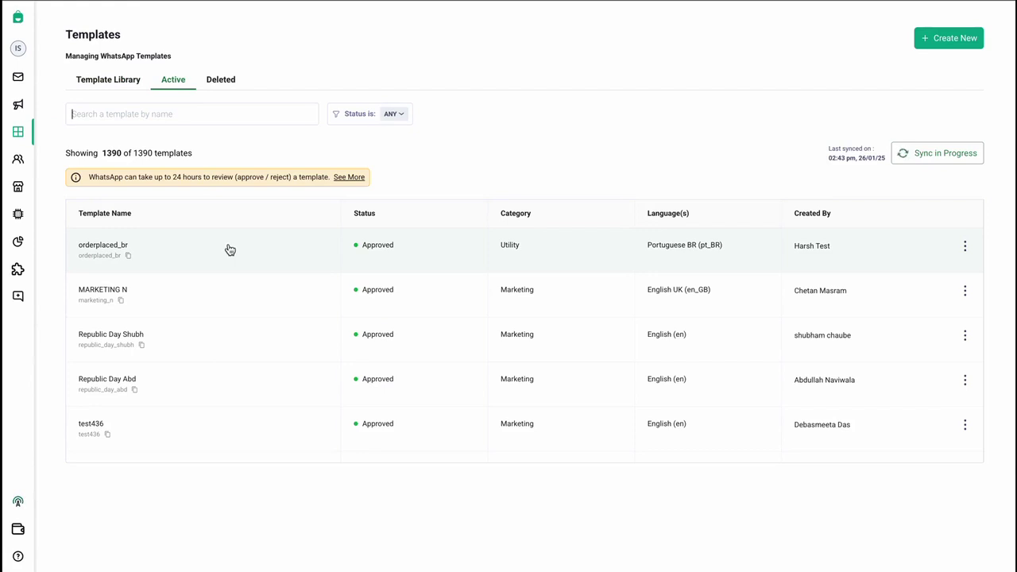
left_click(229, 250)
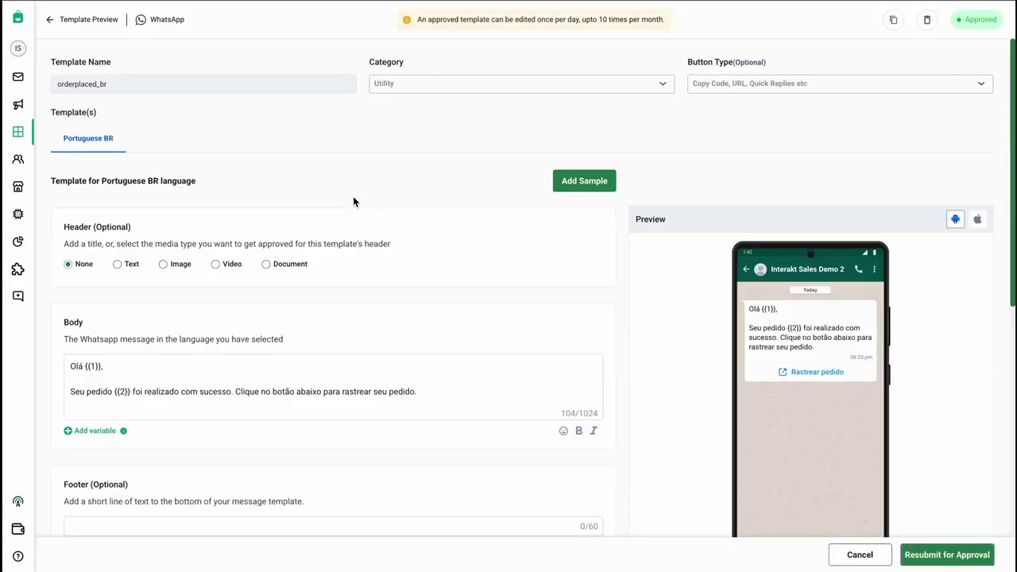
scroll(355, 202, "down", 1)
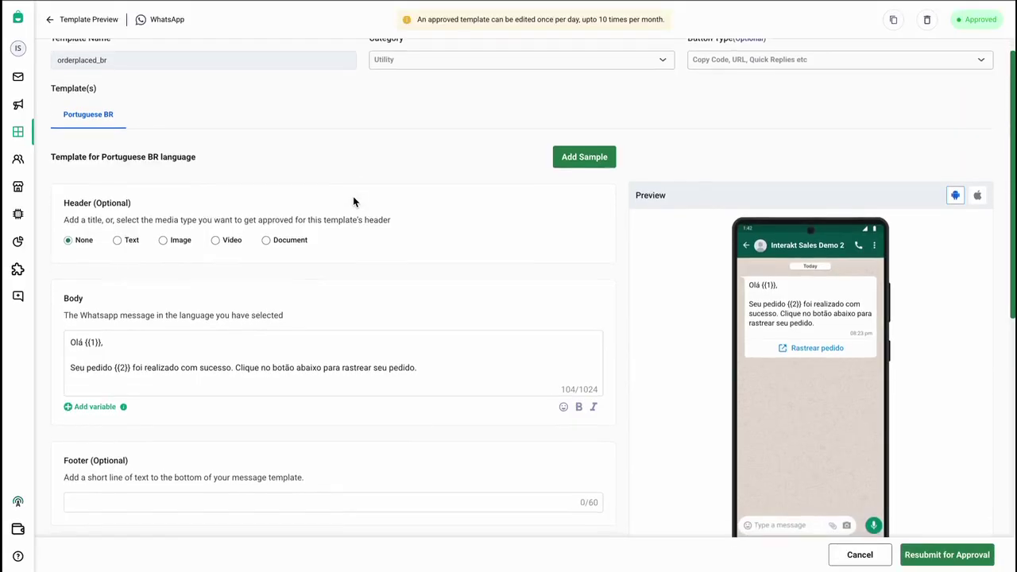
scroll(354, 202, "up", 1)
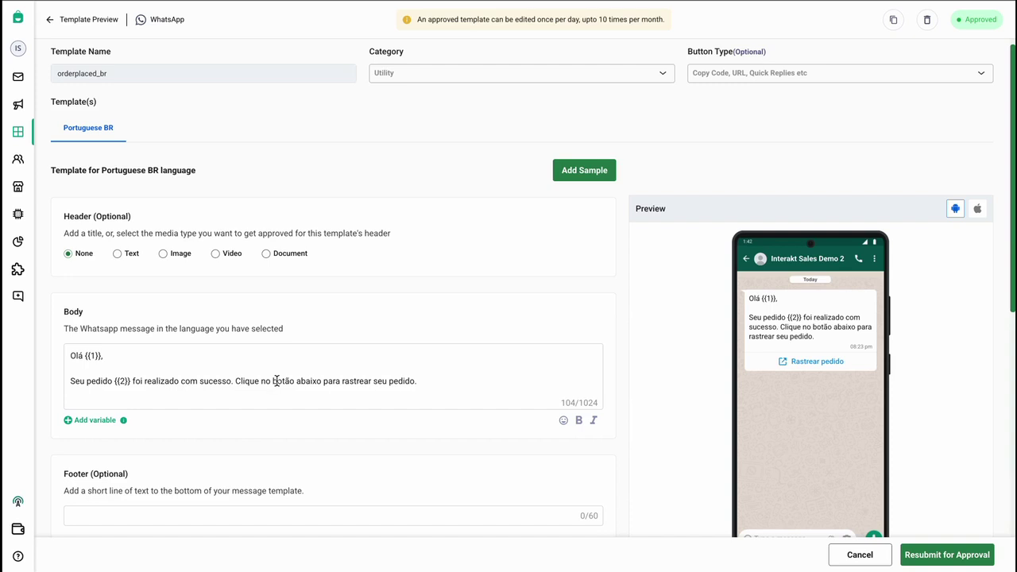
scroll(370, 380, "down", 3)
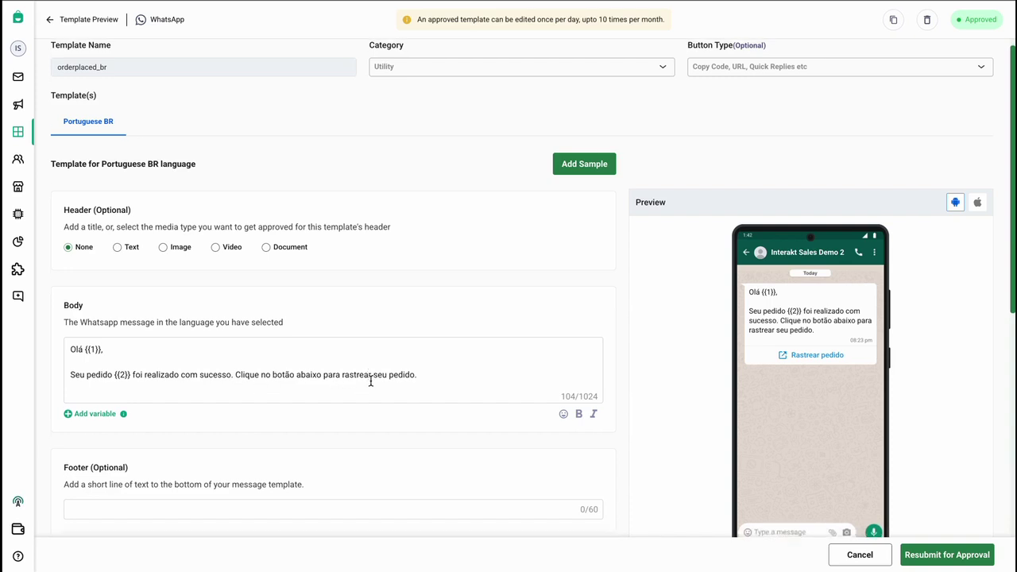
scroll(371, 383, "down", 5)
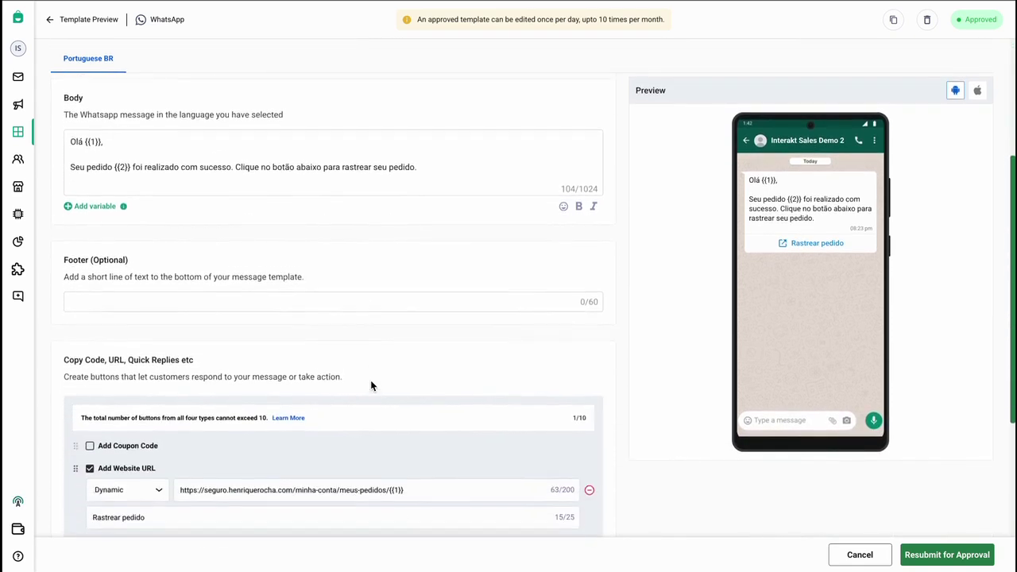
scroll(371, 385, "down", 2)
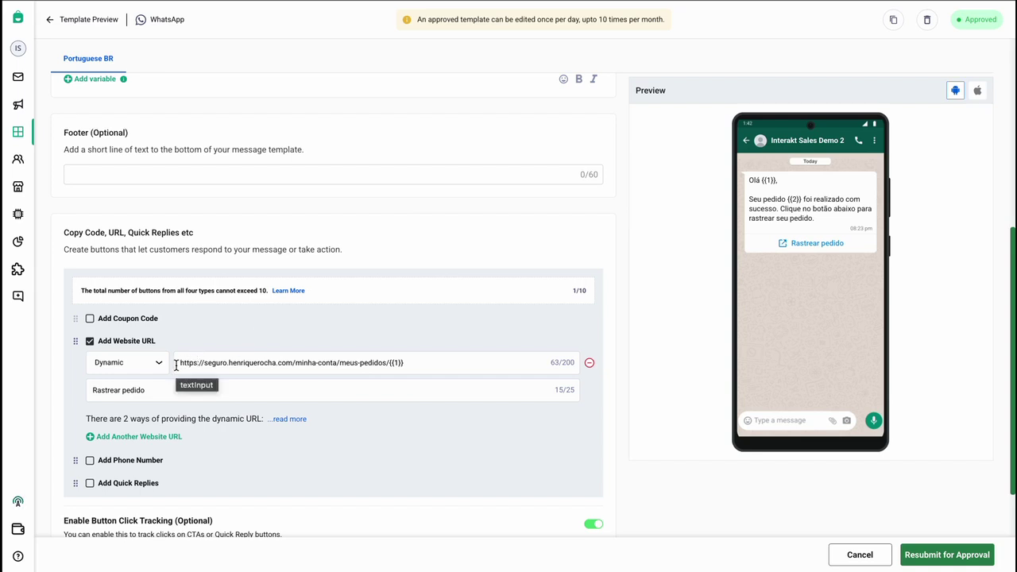
left_click(200, 363)
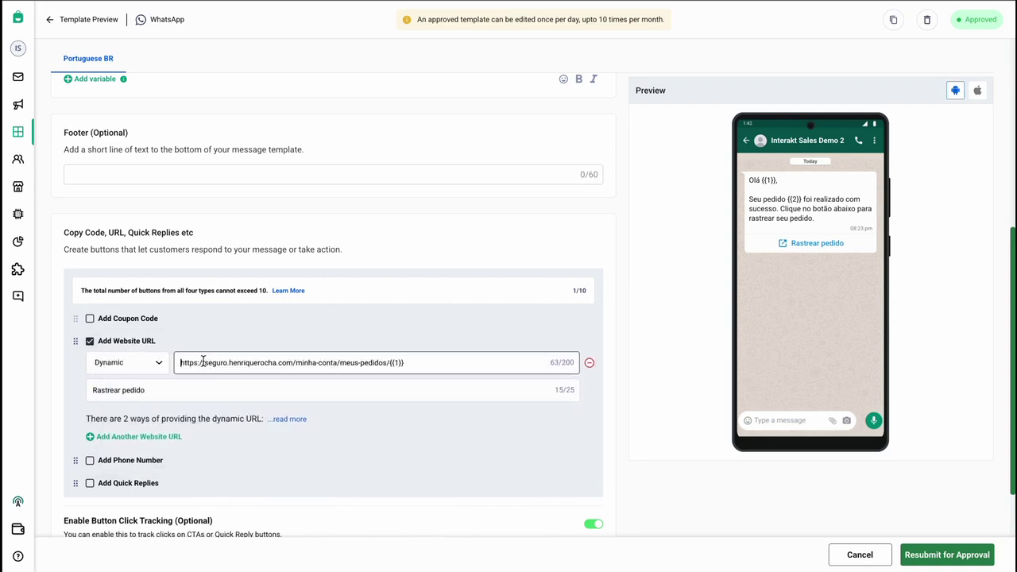
left_click_drag(180, 363, 293, 362)
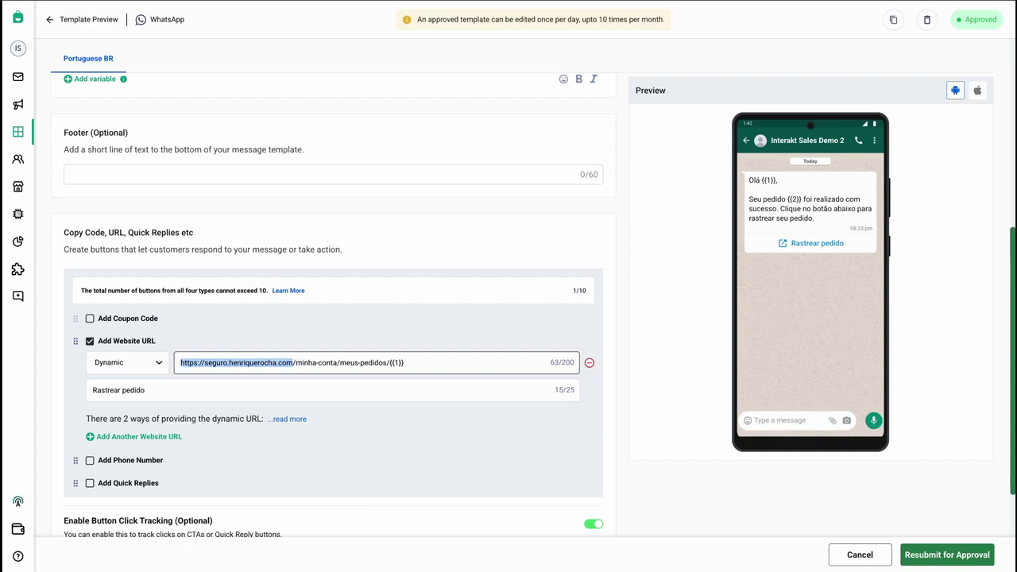
left_click(302, 364)
left_click(293, 363)
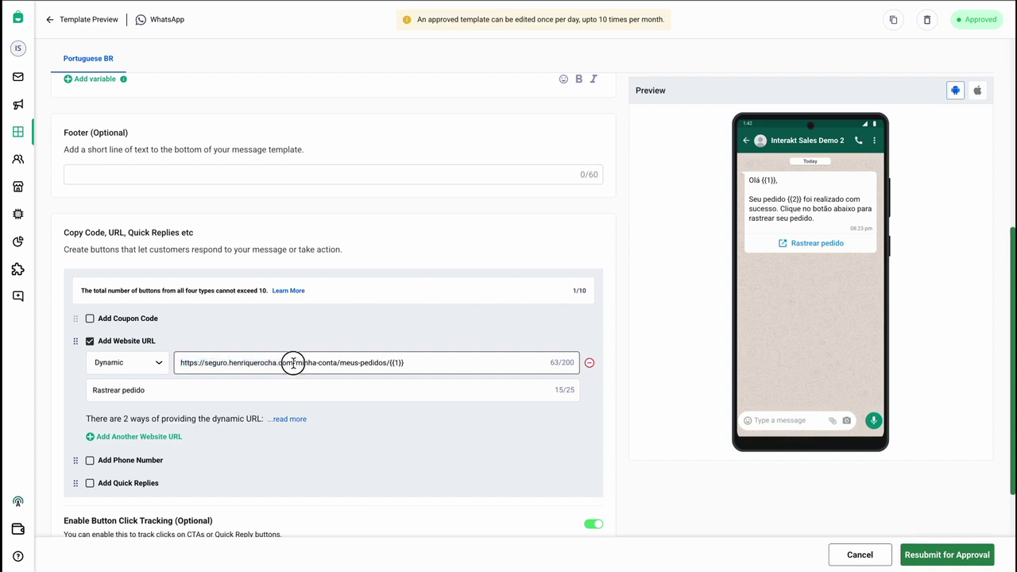
left_click_drag(293, 363, 390, 363)
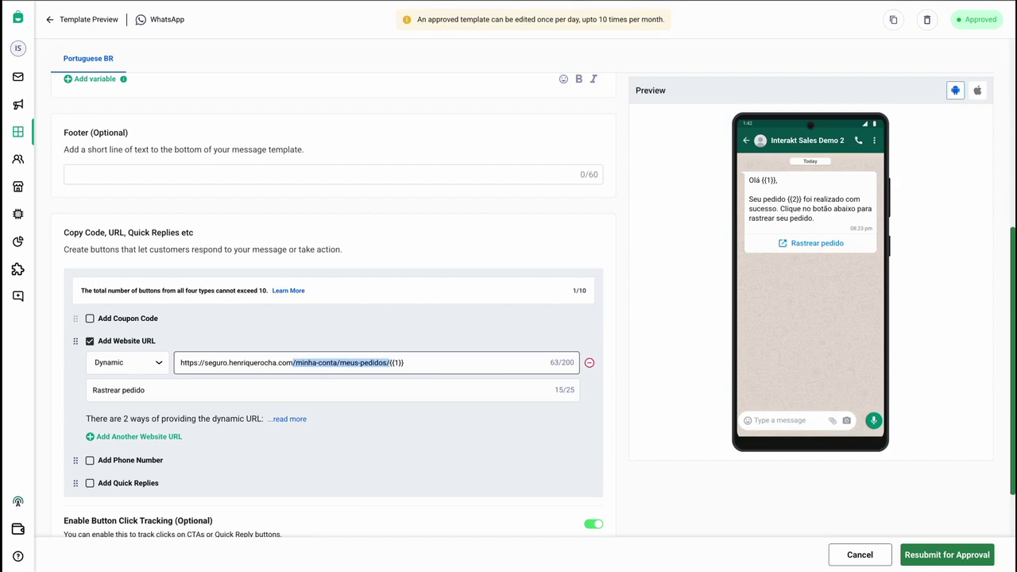
left_click(415, 362)
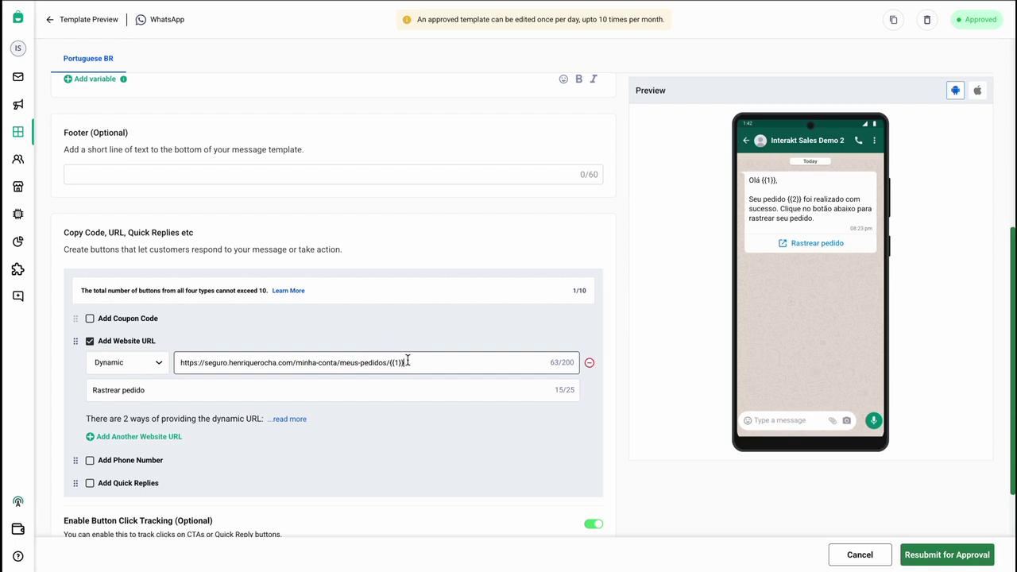
left_click(412, 347)
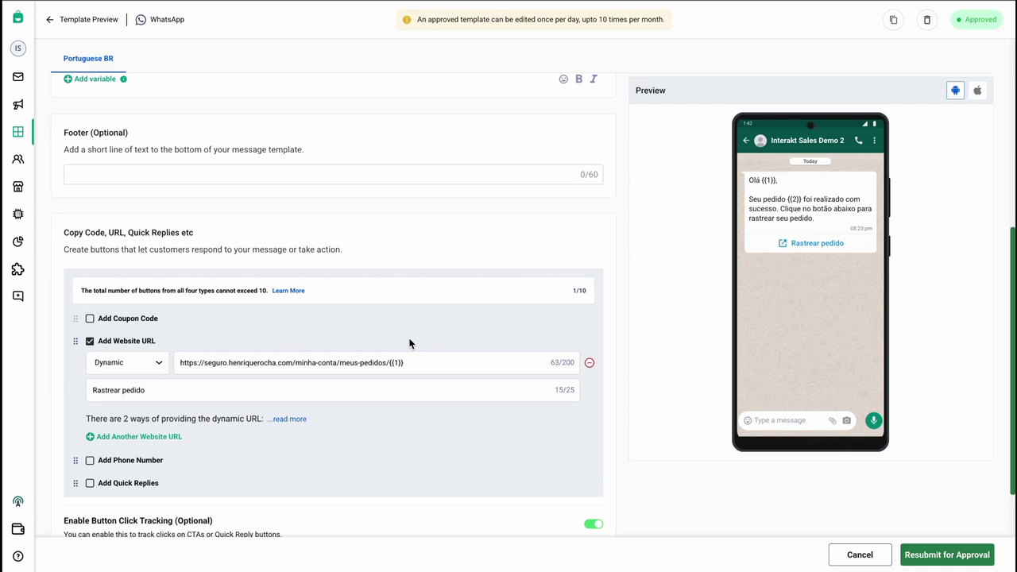
scroll(410, 343, "up", 5)
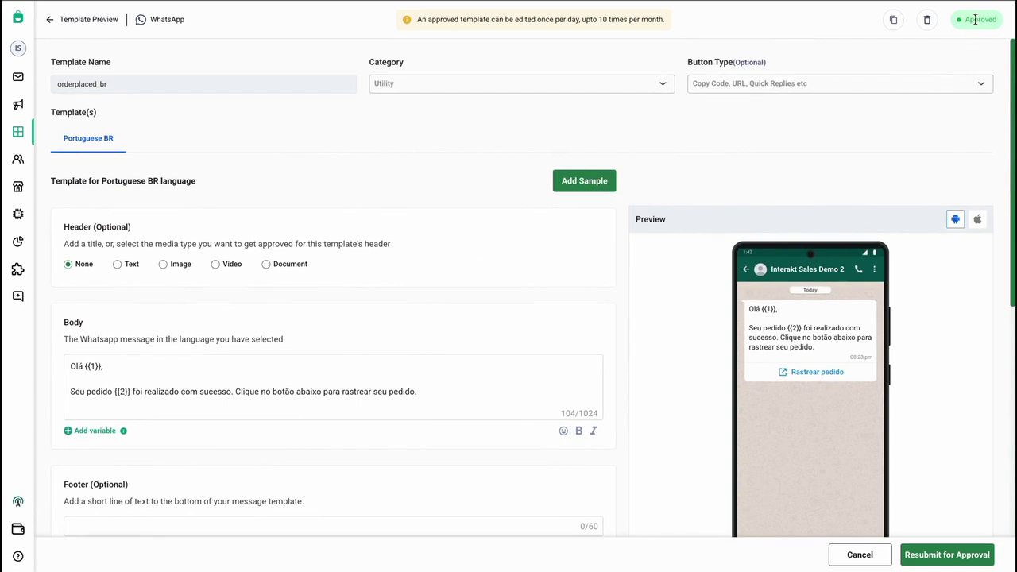
From Notifications, create a new campaign using Start from Scratch.
left_click(15, 105)
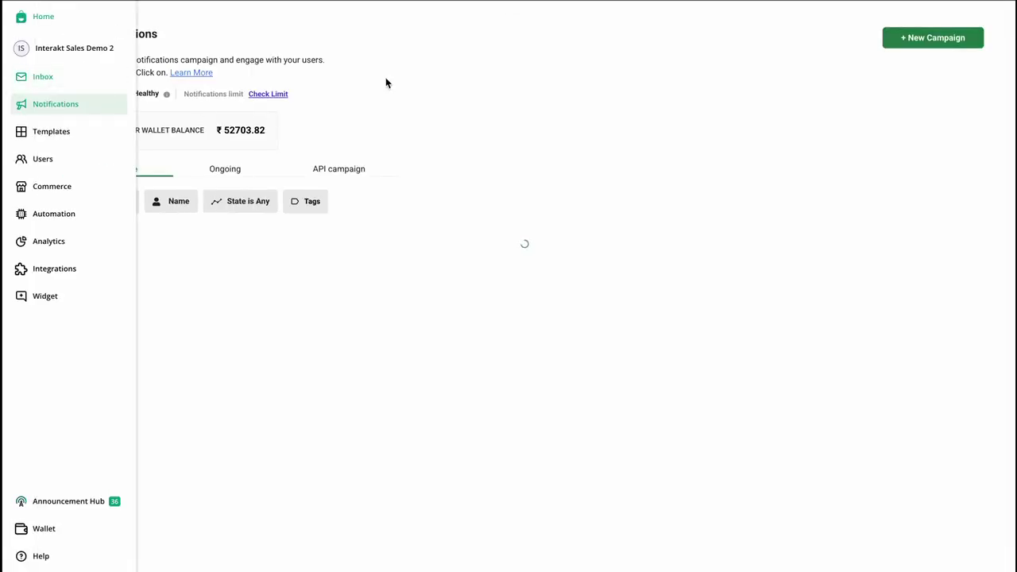
left_click(934, 40)
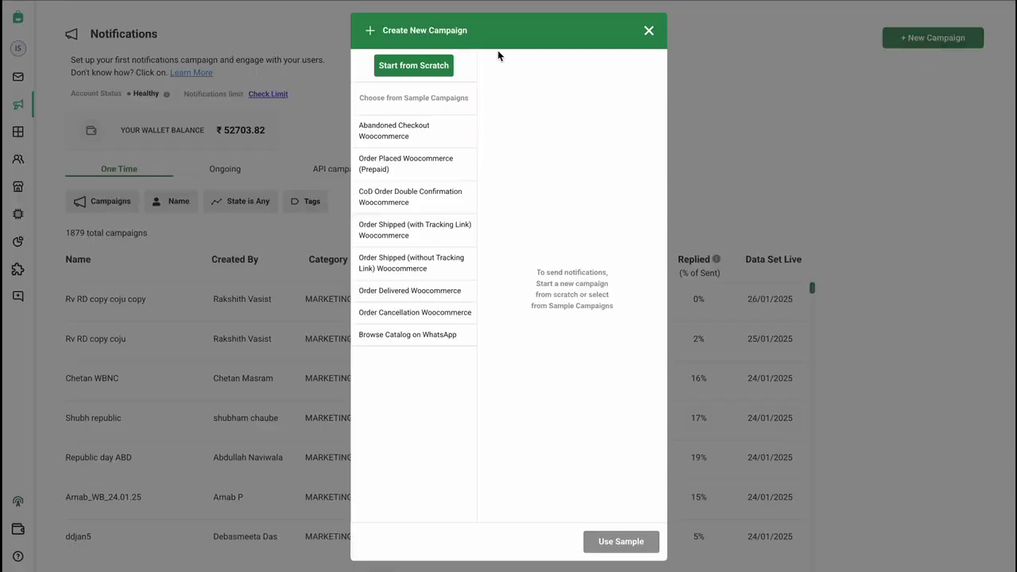
left_click(434, 66)
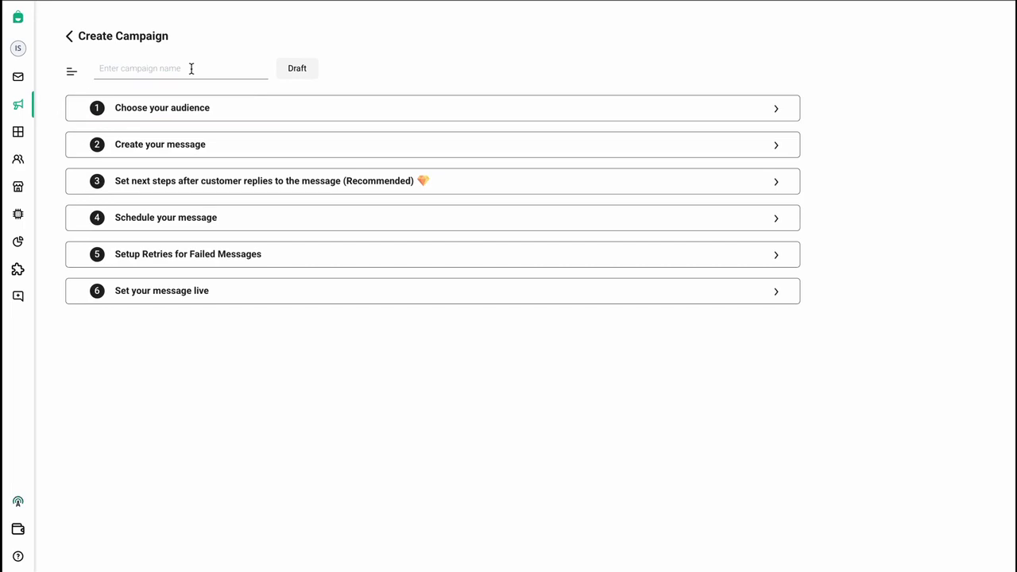
Name the campaign orderplaced_2025_test and make it ongoing, triggered by the Order Placed event.
type("orderplaced_2025_test")
left_click(174, 105)
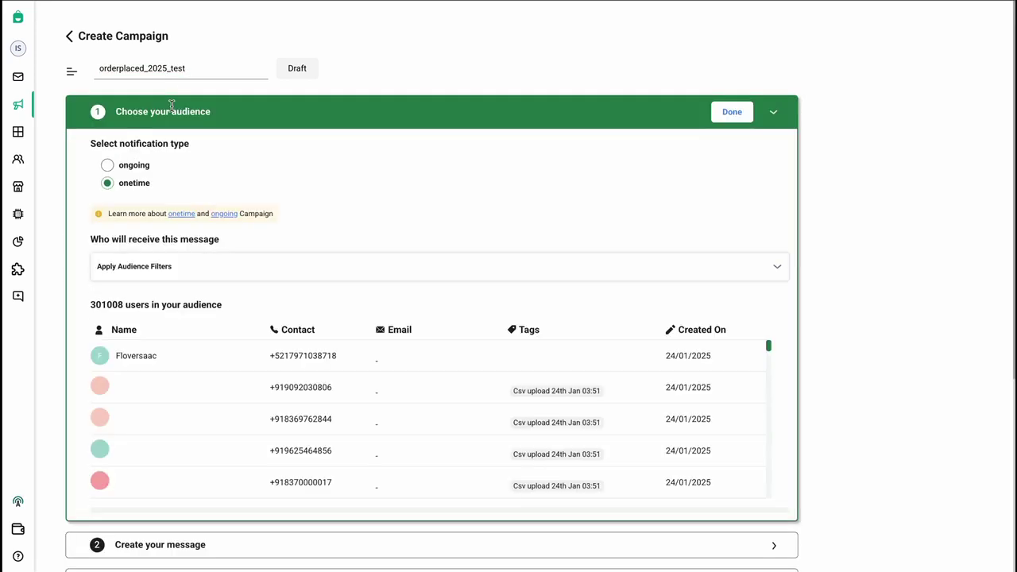
left_click(107, 165)
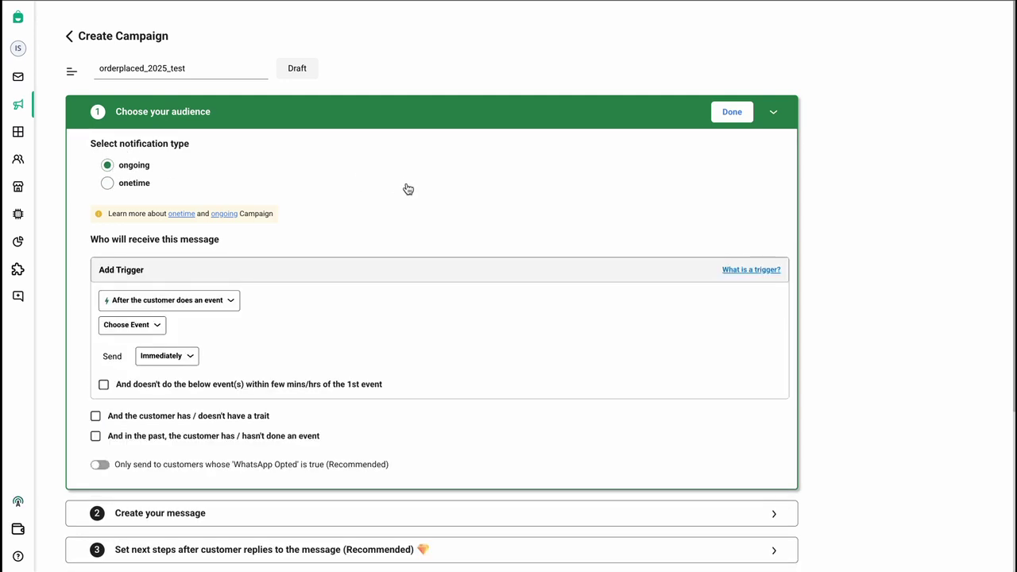
left_click(135, 325)
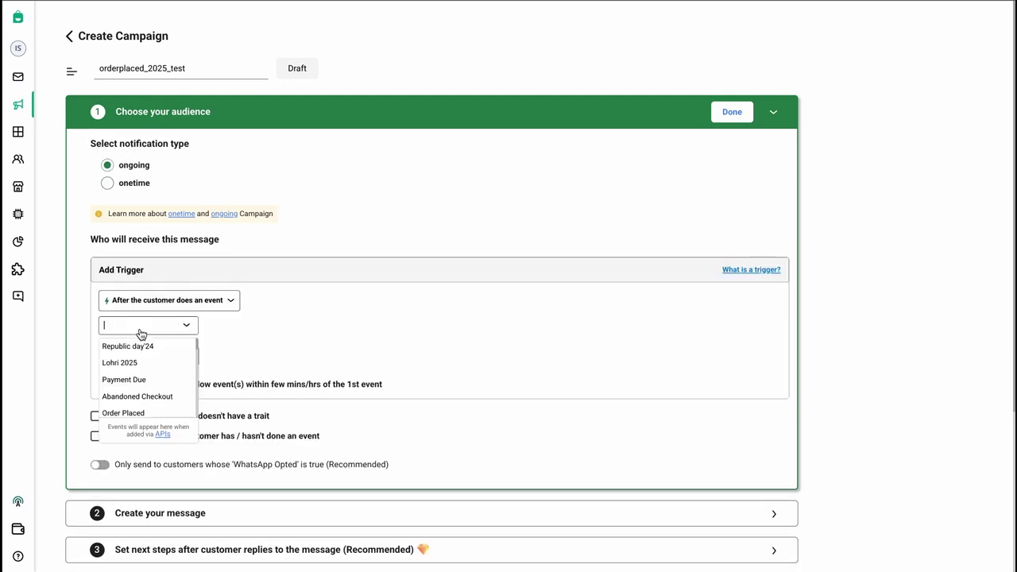
scroll(140, 333, "down", 1)
scroll(141, 352, "down", 1)
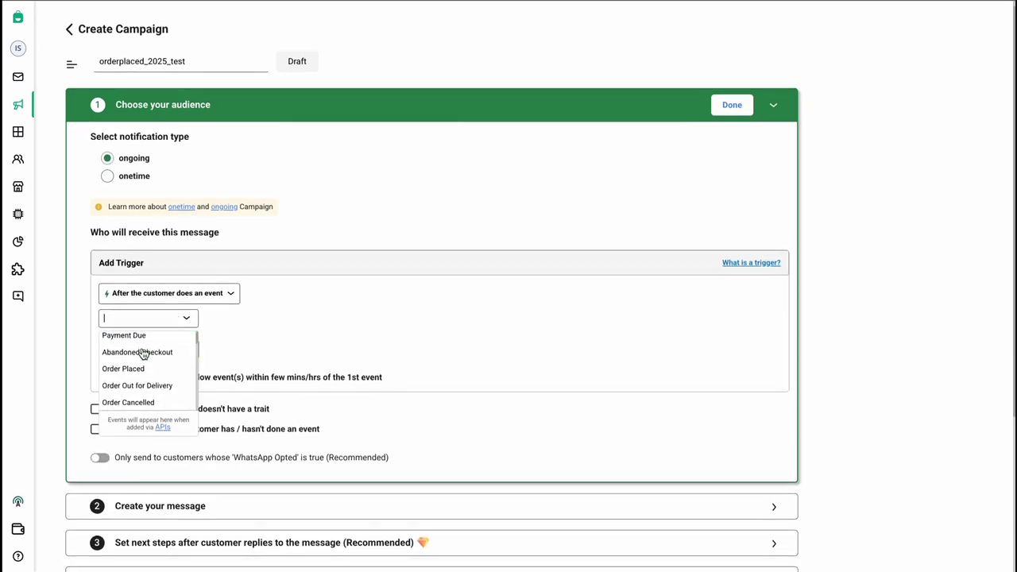
type("order placed")
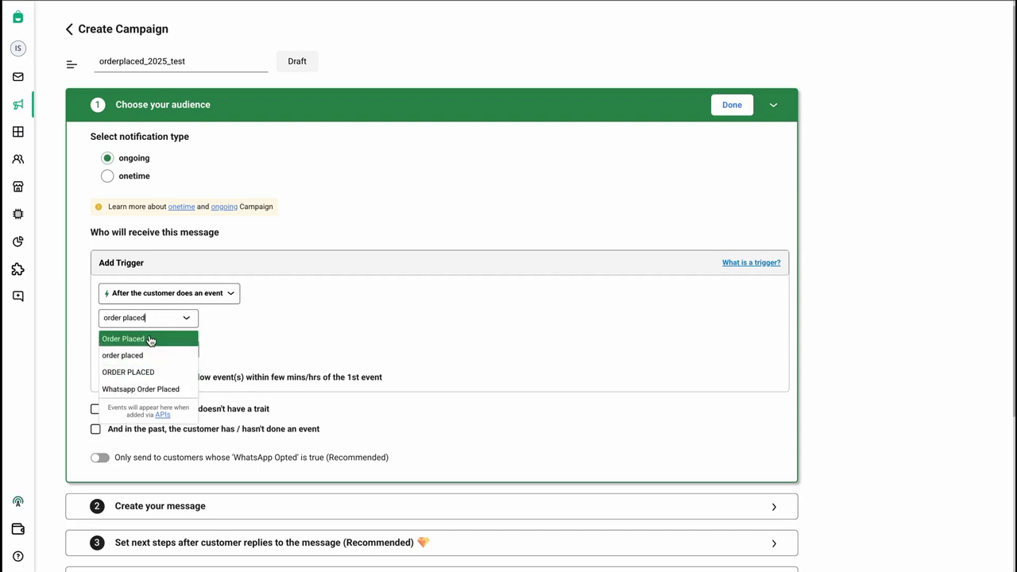
left_click(150, 340)
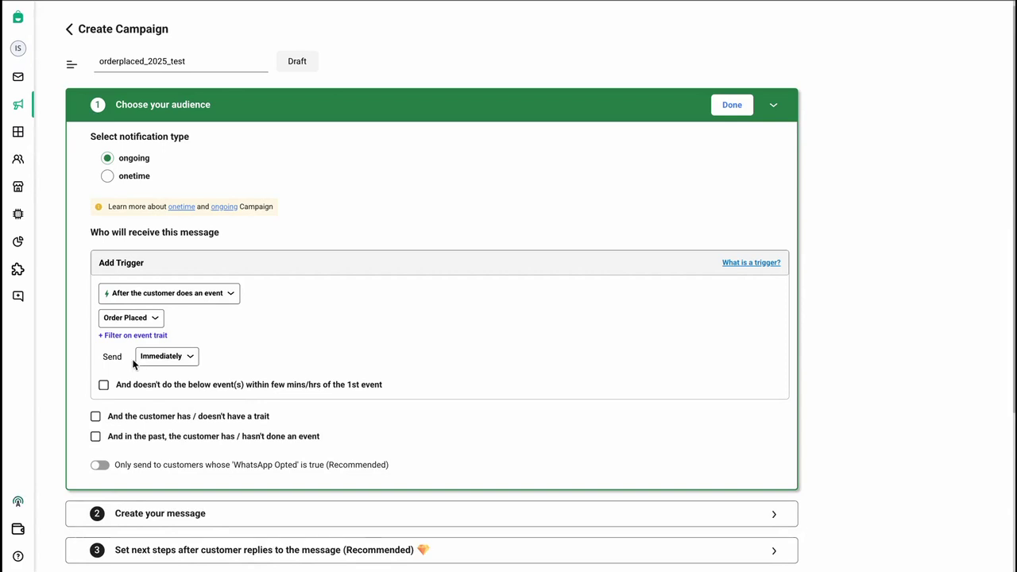
Have the message send immediately, finish the audience step and bring up the template choices.
left_click(166, 359)
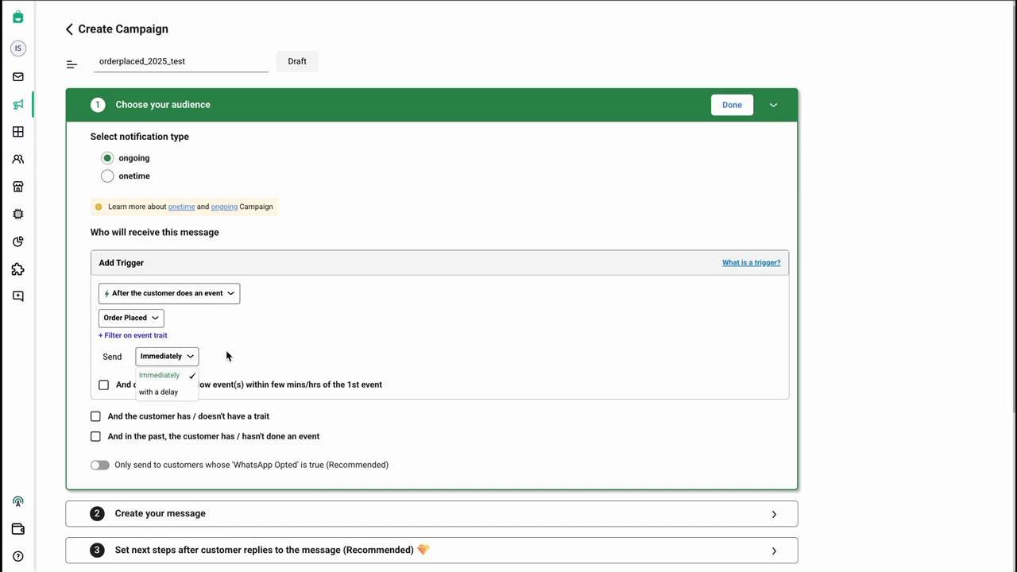
left_click(176, 377)
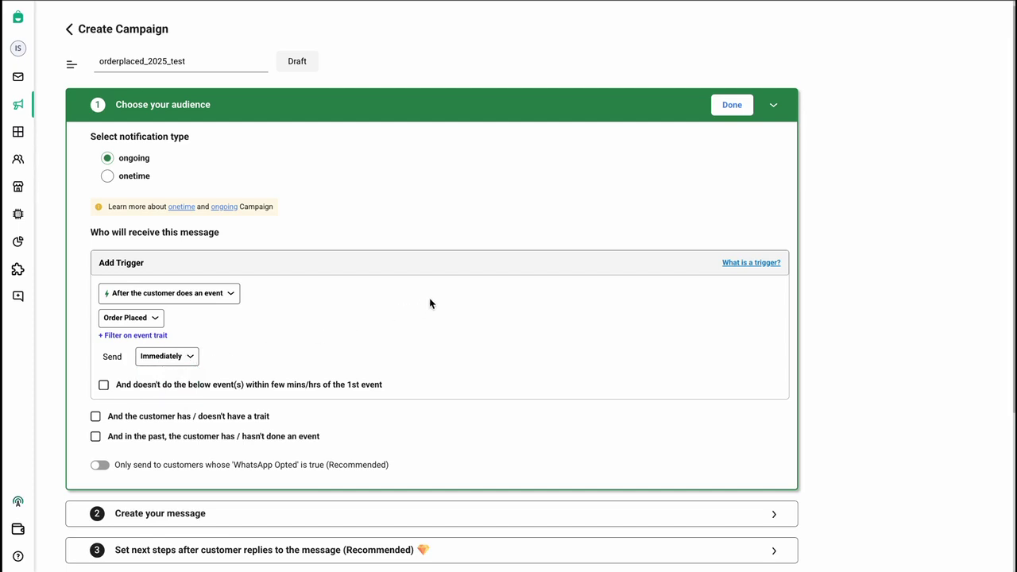
left_click(732, 105)
left_click(703, 249)
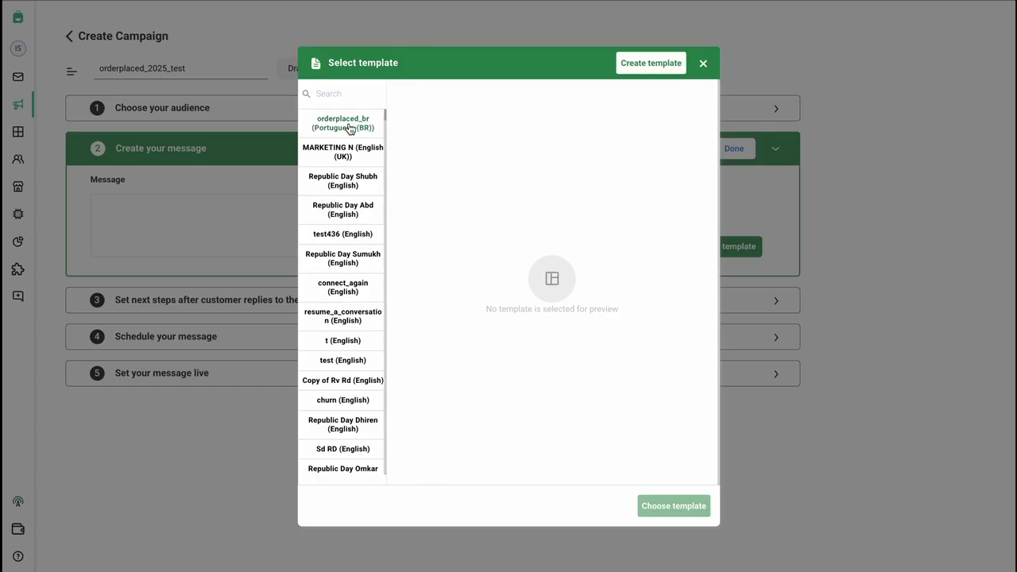
Apply the orderplaced_br template and map body variable {{1}} to the contact's Name.
left_click(348, 129)
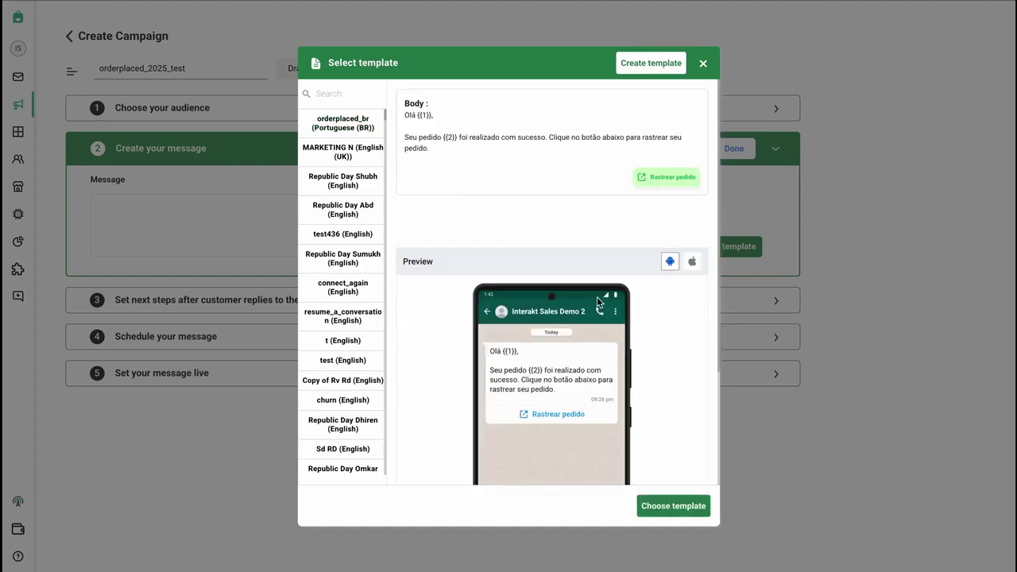
left_click(674, 507)
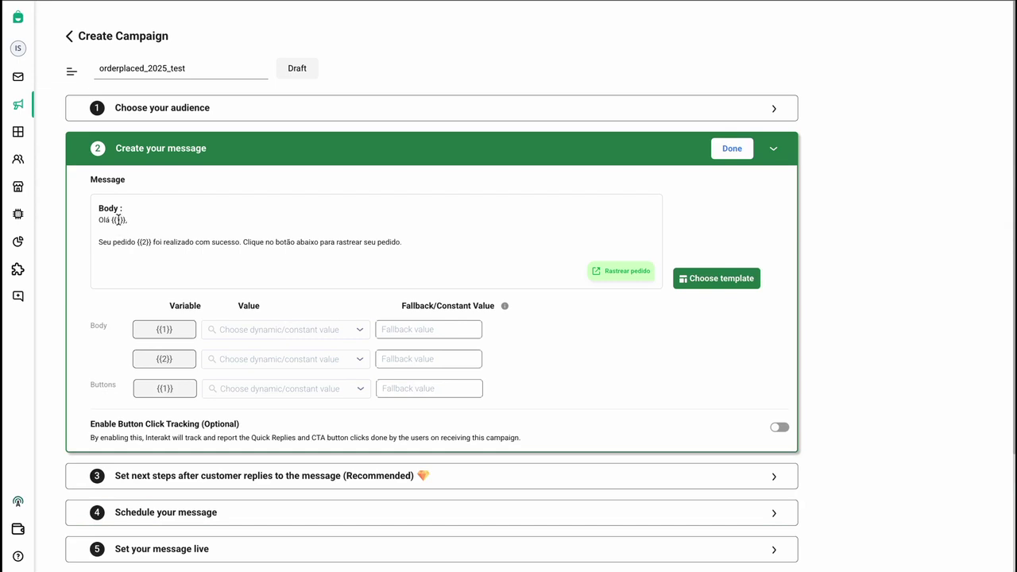
left_click(290, 338)
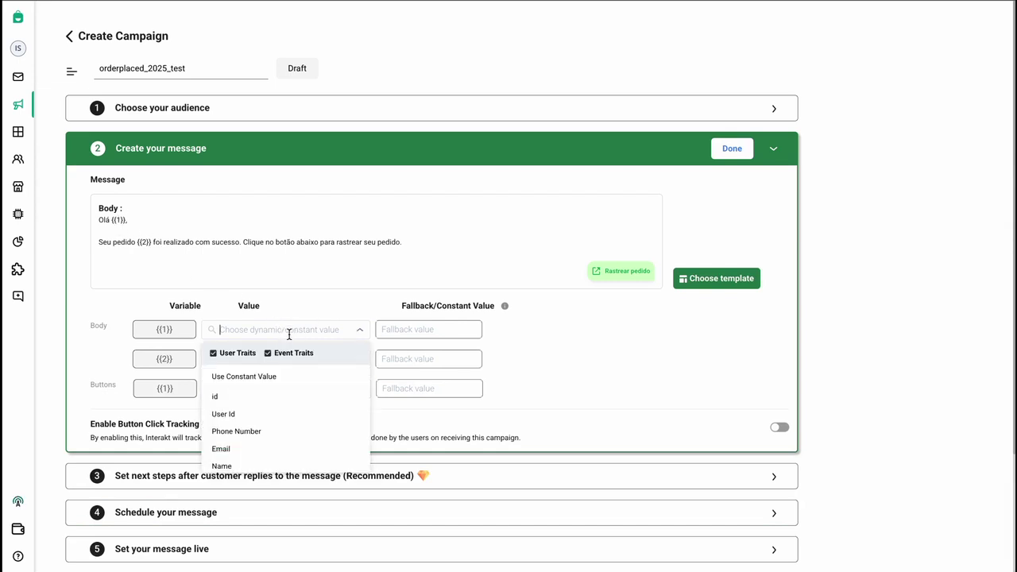
type("name")
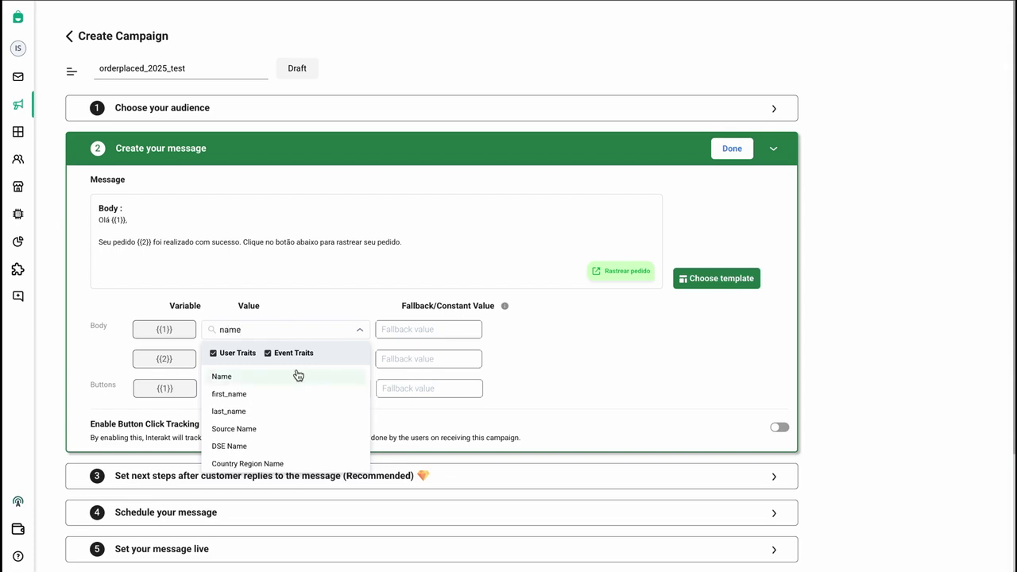
left_click(295, 375)
Map body variable {{2}} to the Order Placed event's order_number.
left_click(280, 358)
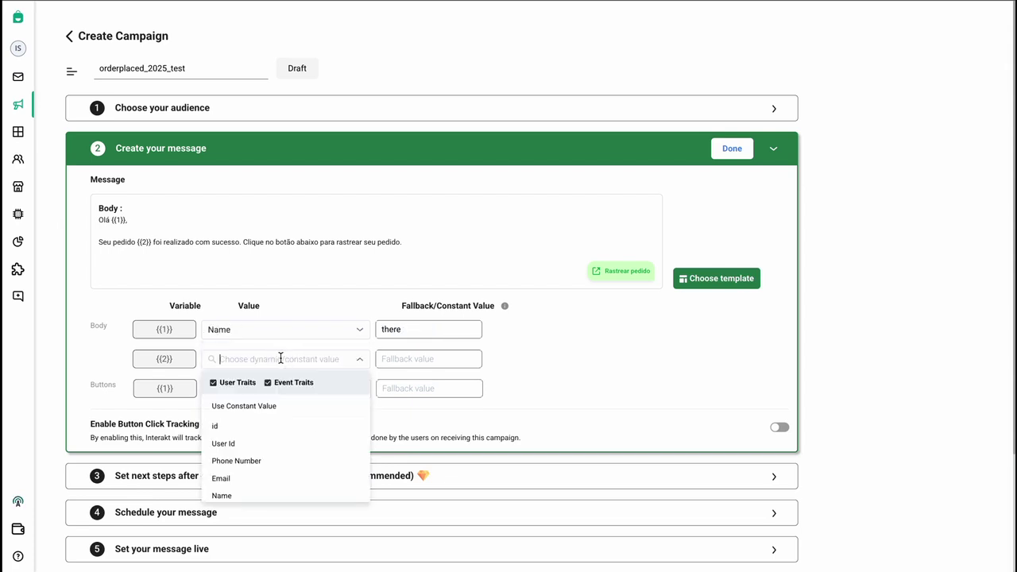
type("order")
scroll(281, 419, "down", 3)
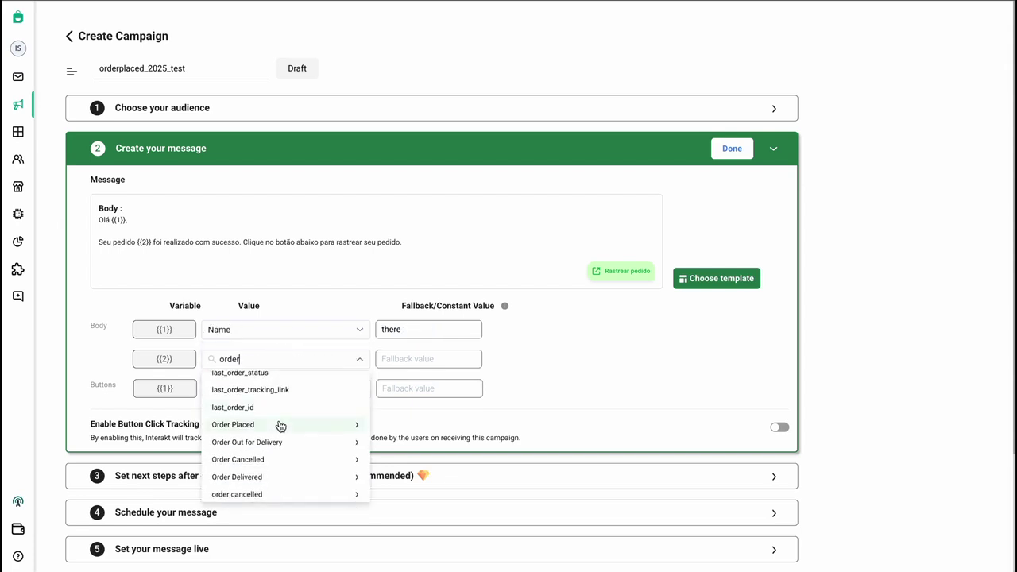
mouse_move(277, 429)
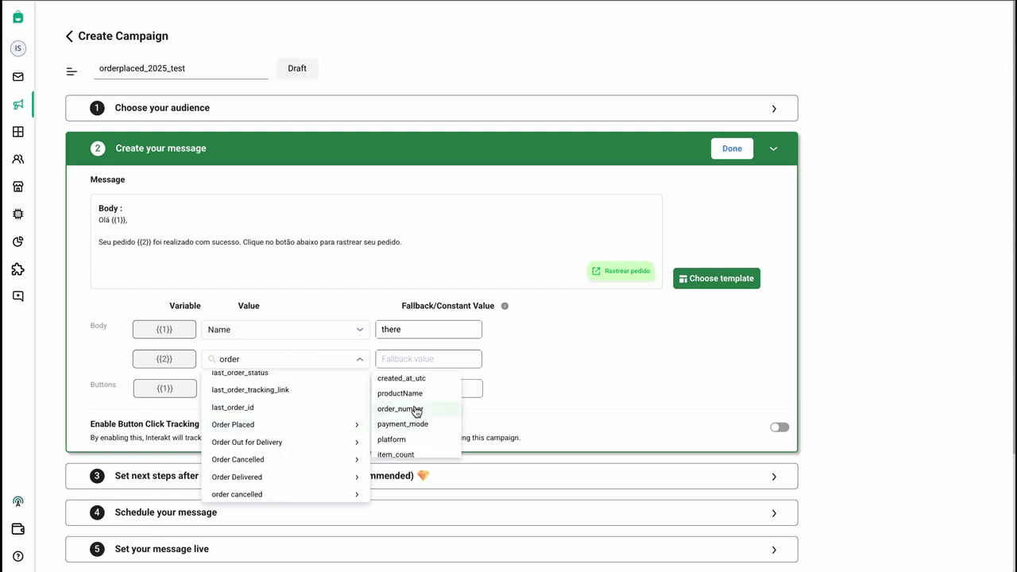
left_click(415, 409)
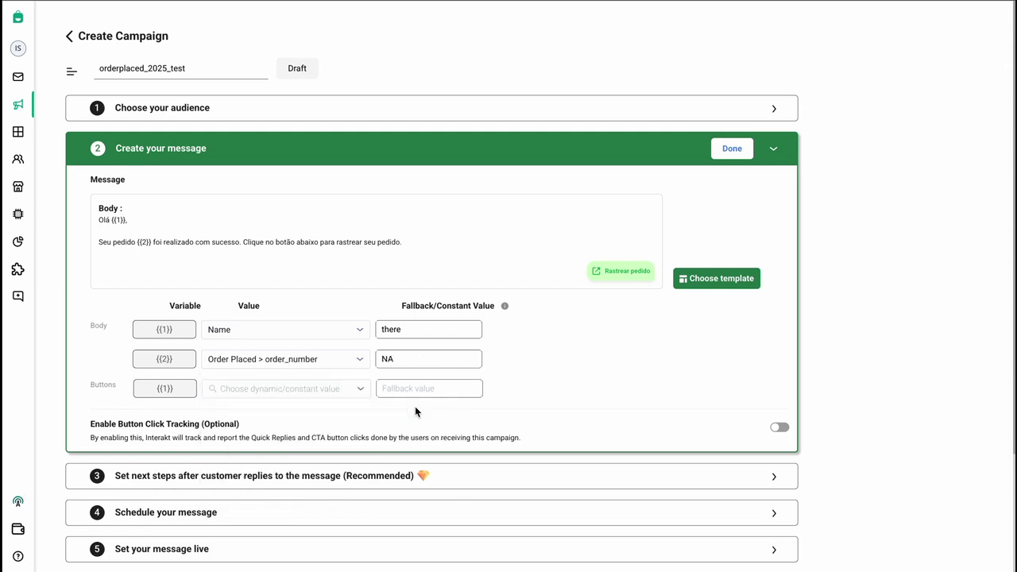
Map the button variable to Order Placed order_number and complete the message step.
left_click(299, 388)
type("order")
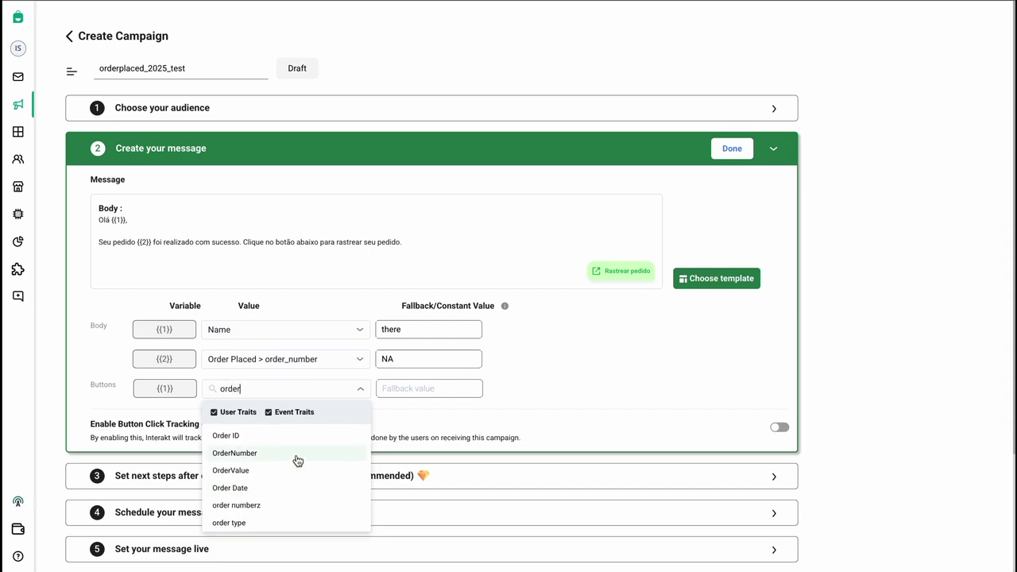
type(" placed")
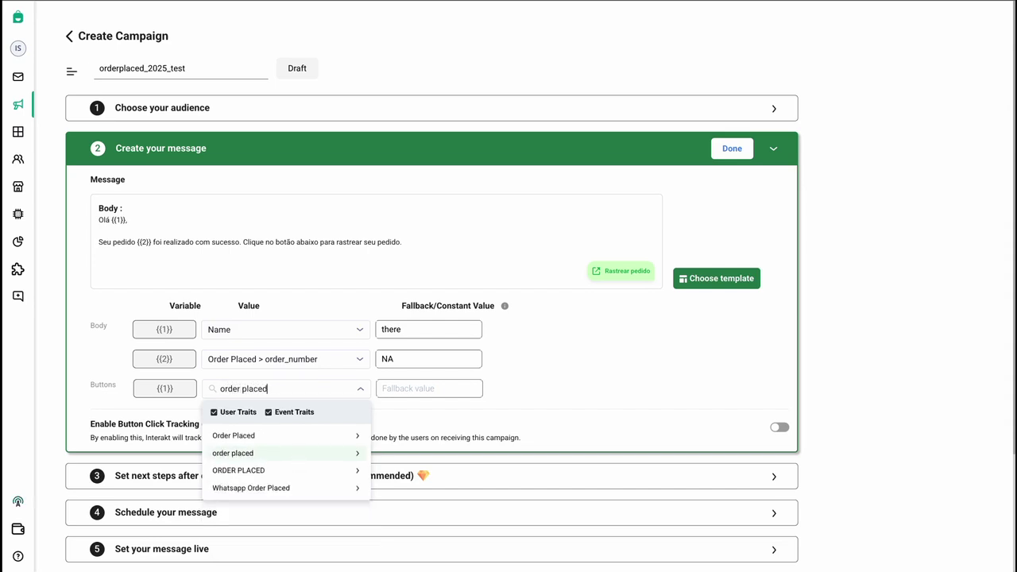
left_click(289, 438)
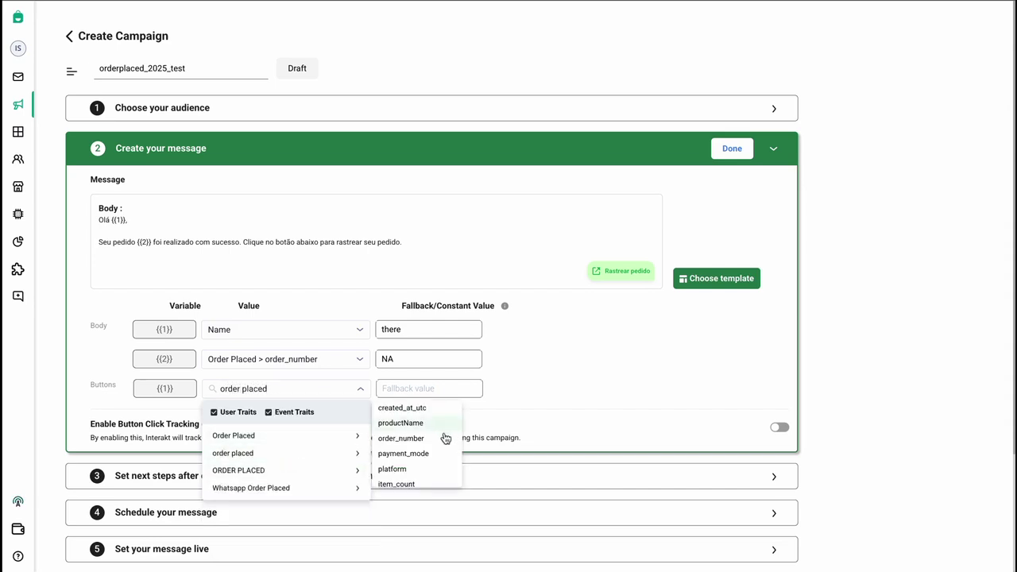
left_click(414, 427)
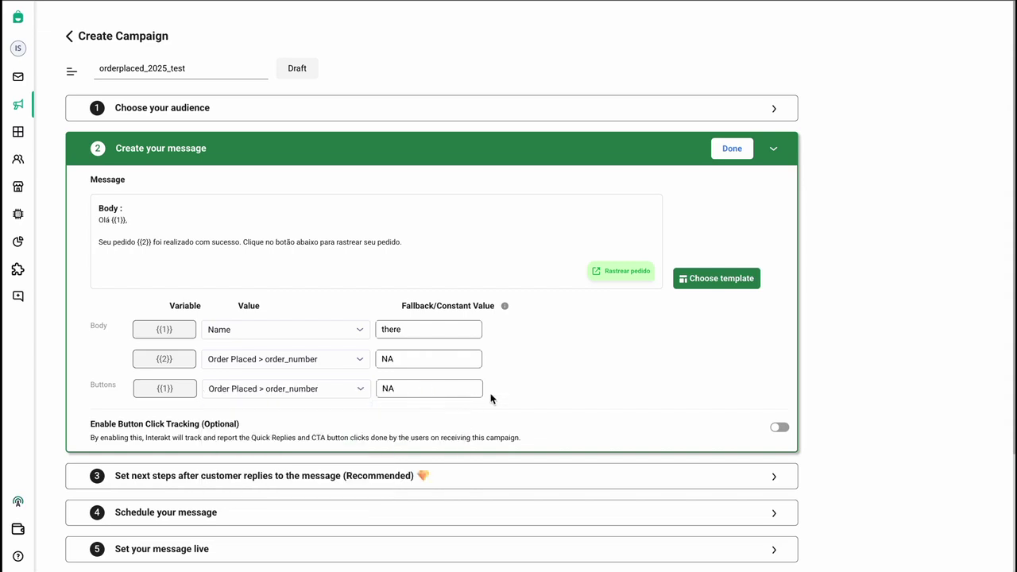
left_click(730, 150)
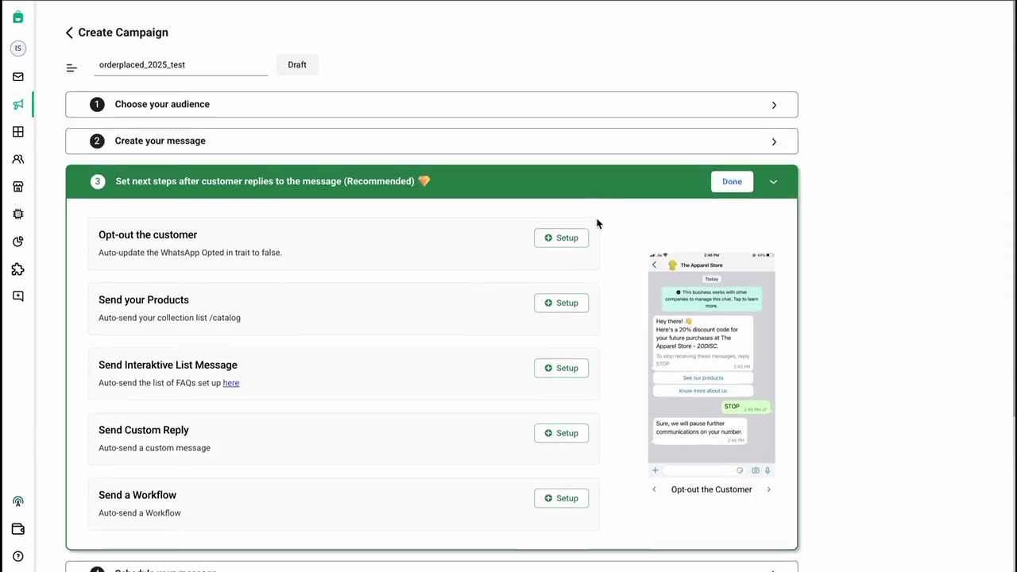
Finish step 3, keep the schedule at Immediately, and set Stop sending to Never.
scroll(598, 223, "down", 1)
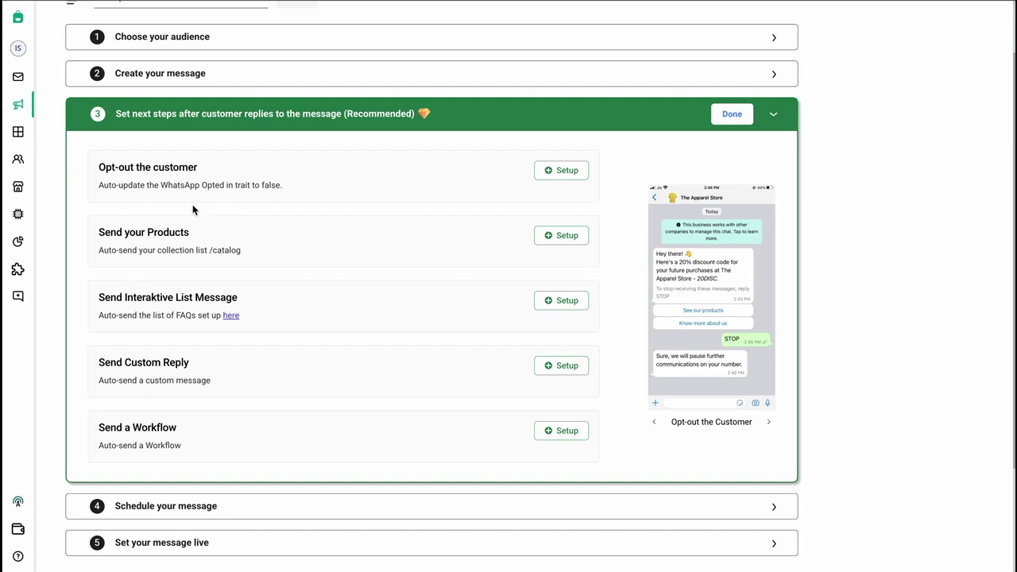
left_click(731, 115)
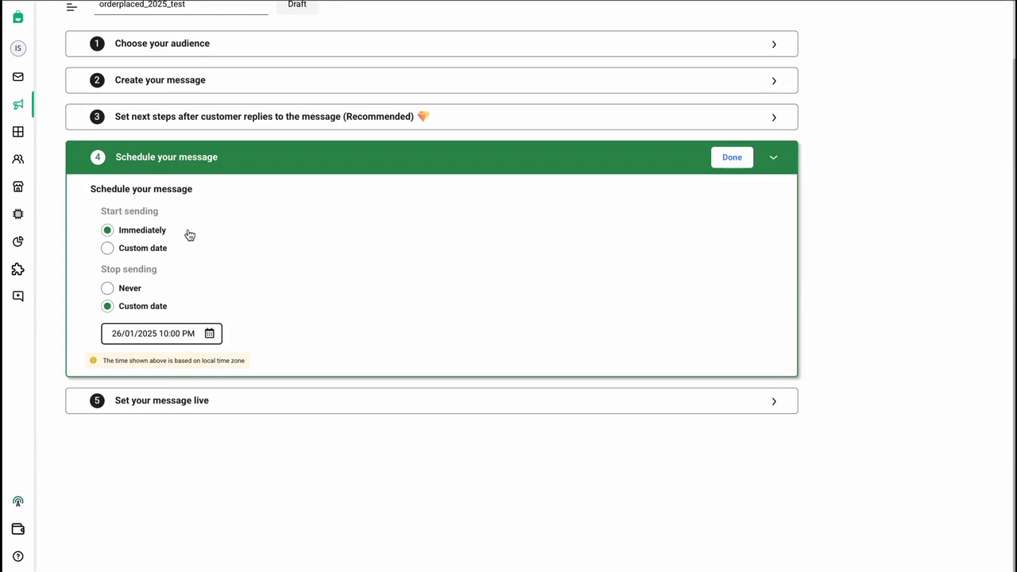
left_click(109, 289)
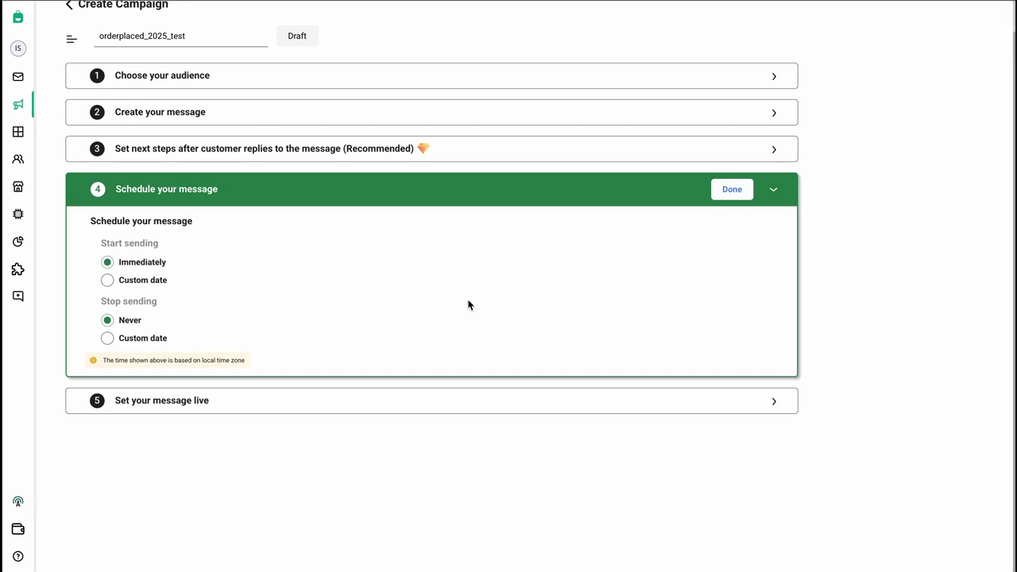
left_click(737, 193)
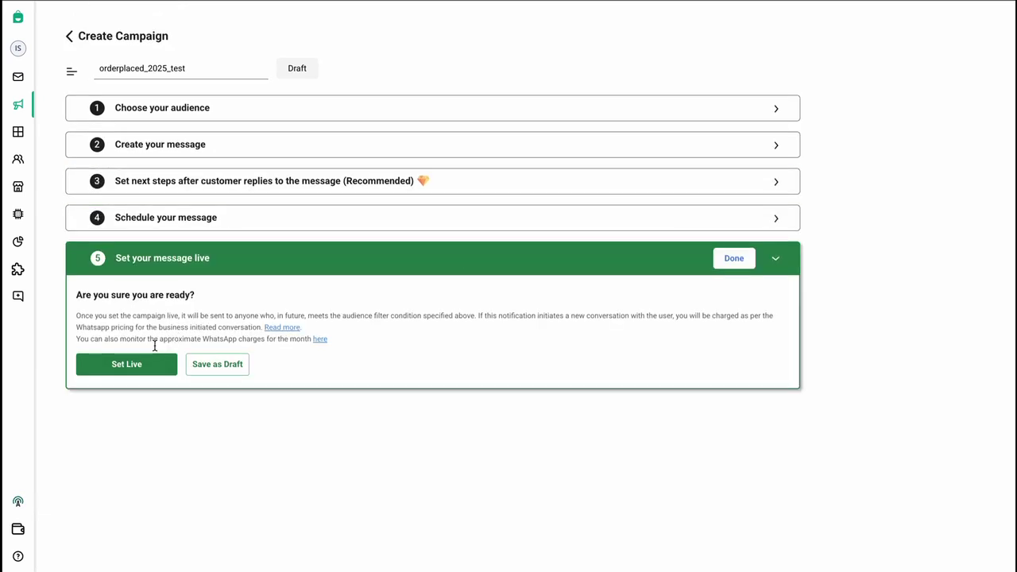
Set orderplaced_2025_test live and confirm it appears under Ongoing notifications.
left_click(128, 367)
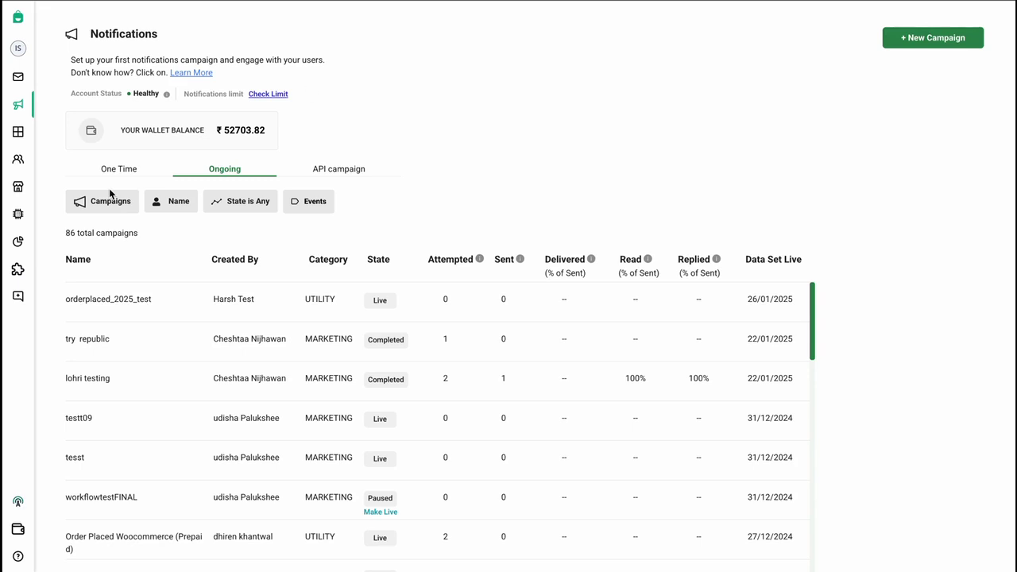
mouse_move(30, 231)
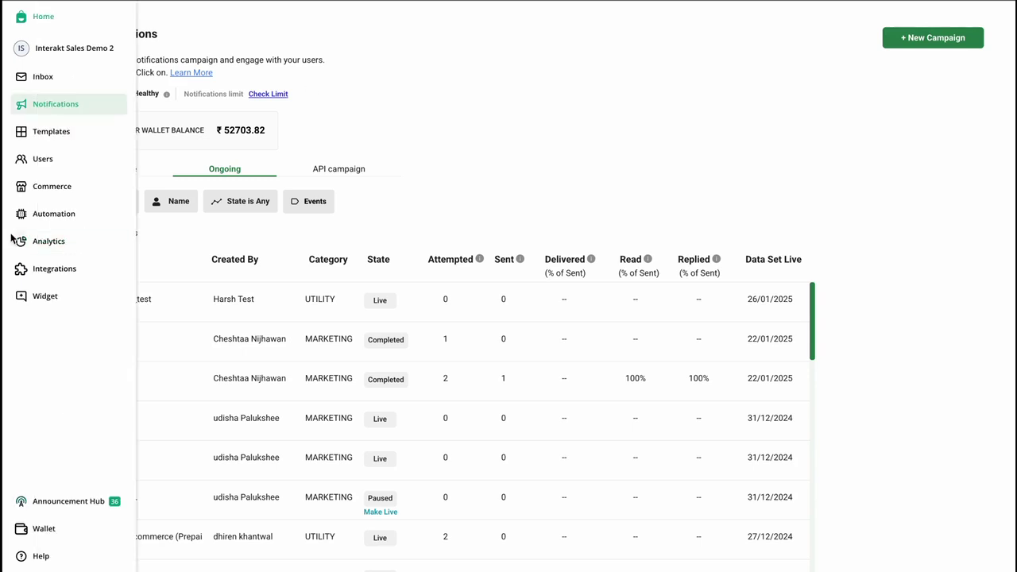
Search Users by the test phone number and expand the contact's latest Order Placed event.
left_click(66, 165)
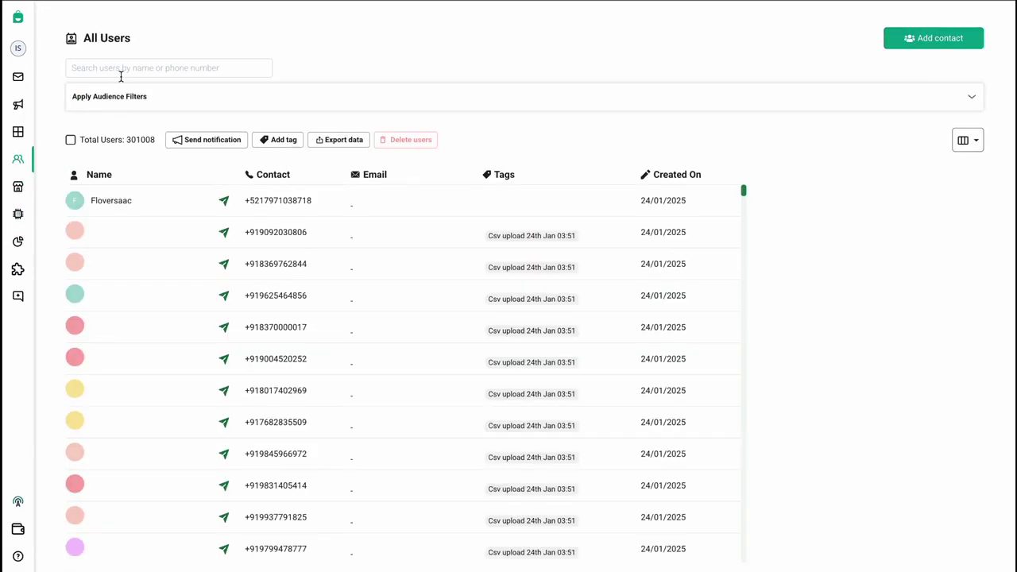
left_click(120, 77)
key("ctrl+v")
left_click(400, 201)
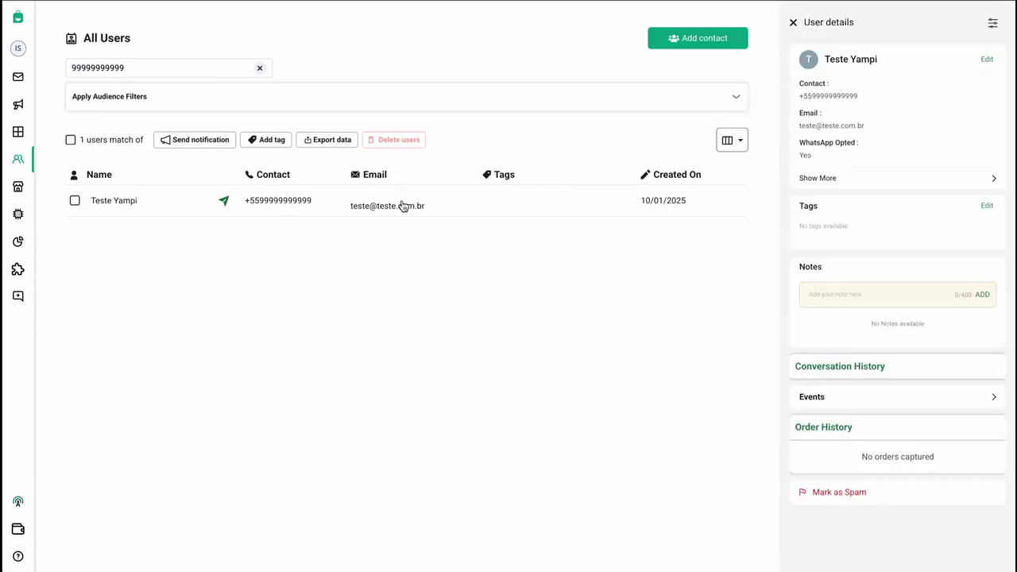
left_click(807, 395)
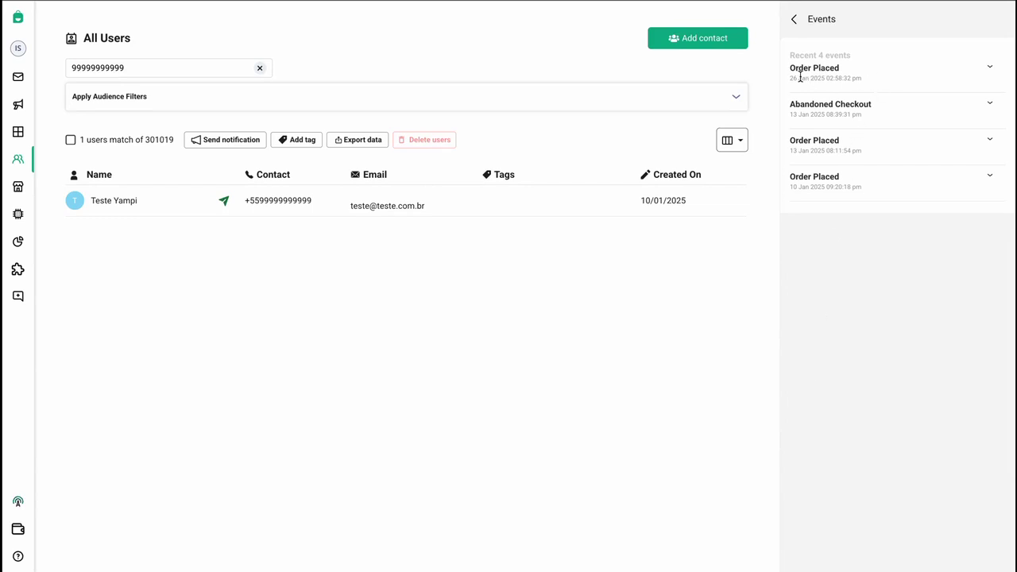
left_click(831, 70)
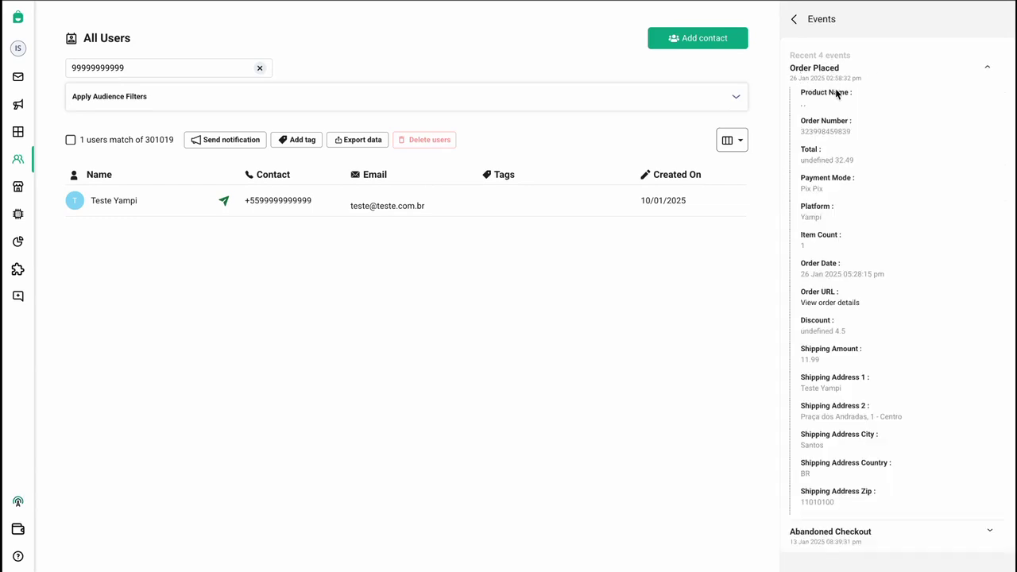